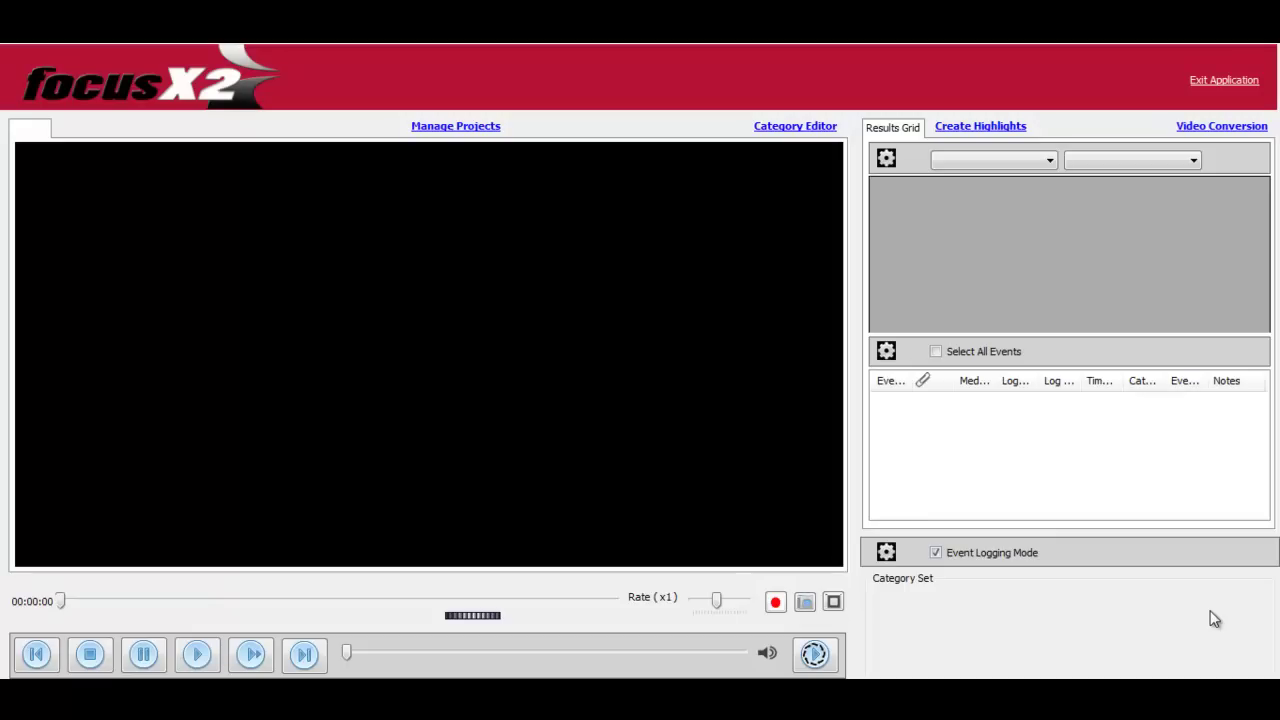
- Open the Category Editor and dismiss the 'No Project Selected' warning
left_click(811, 133)
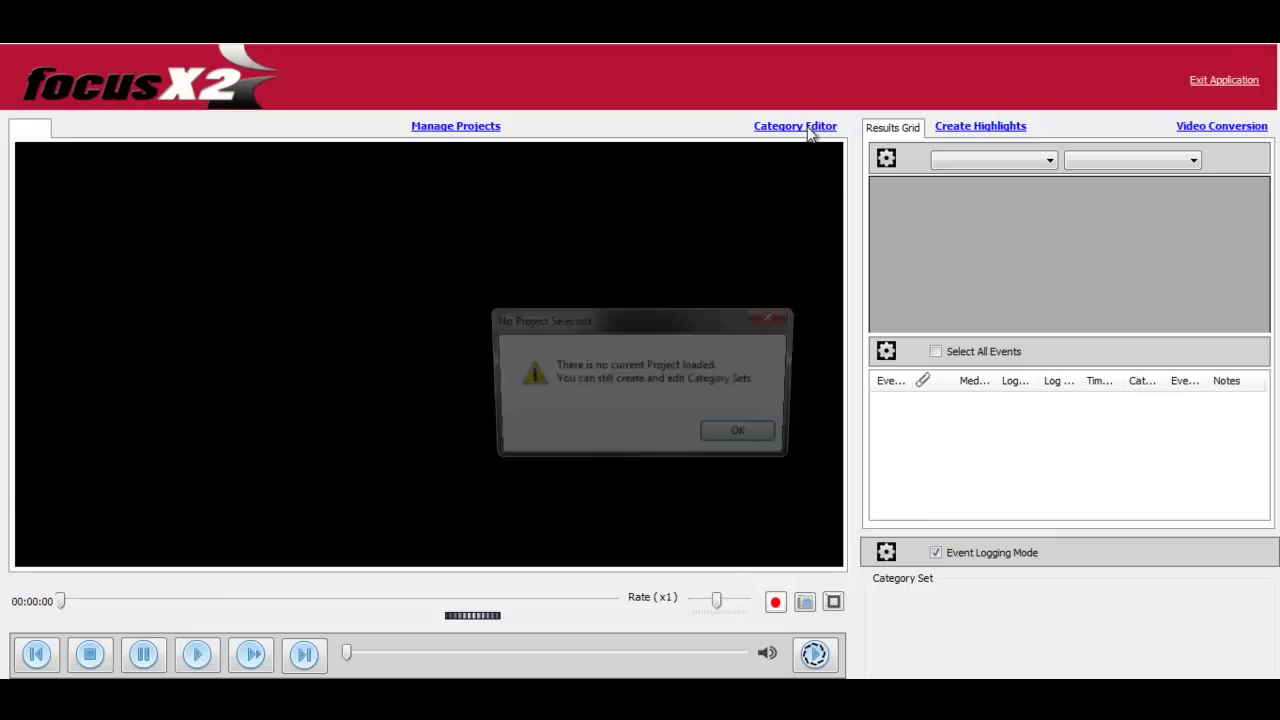
left_click(744, 438)
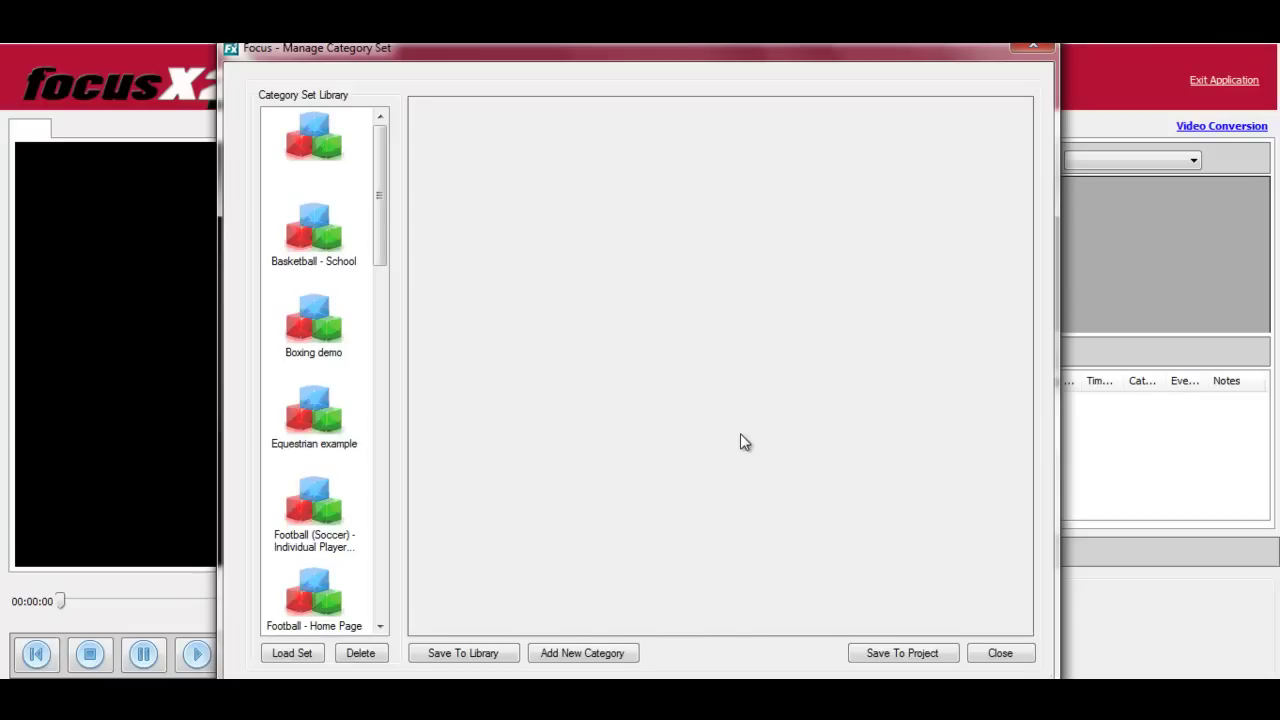
- Scroll the Category Set Library list in the category set manager
left_click_drag(384, 196, 380, 168)
- Create a 'Team' category with timestamps on and 2 button columns, and save it
left_click(610, 655)
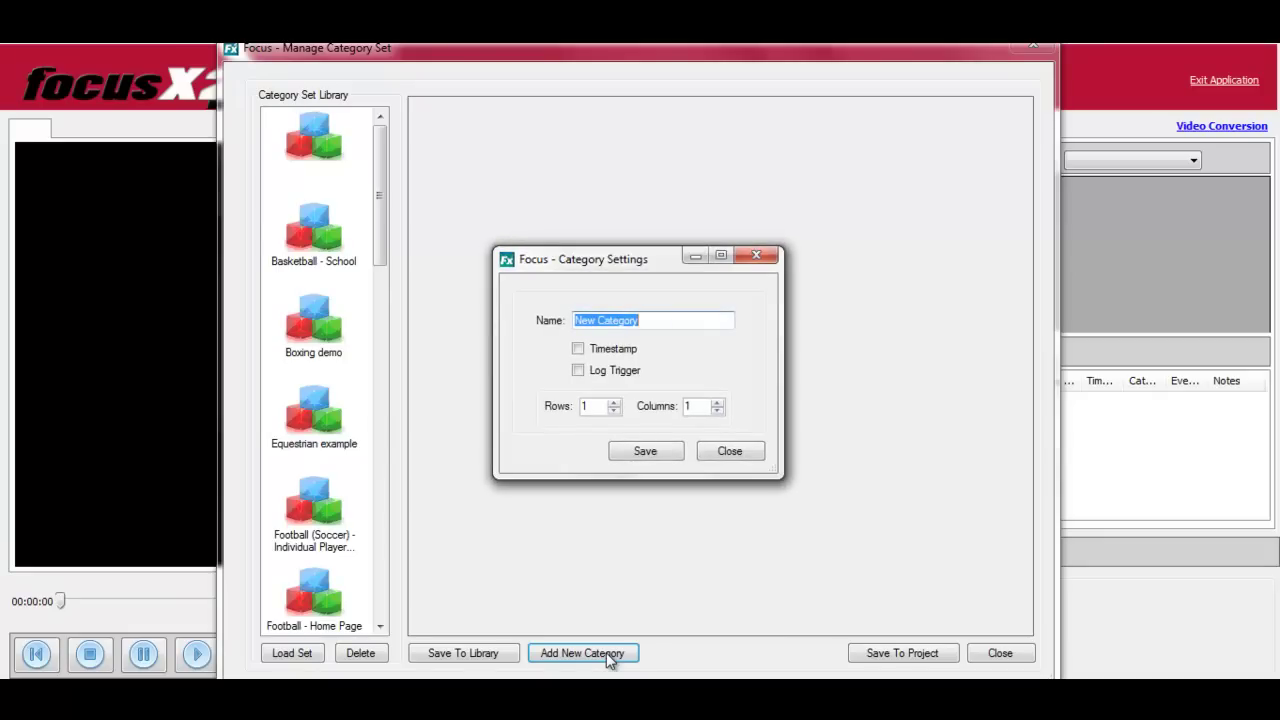
type("Team")
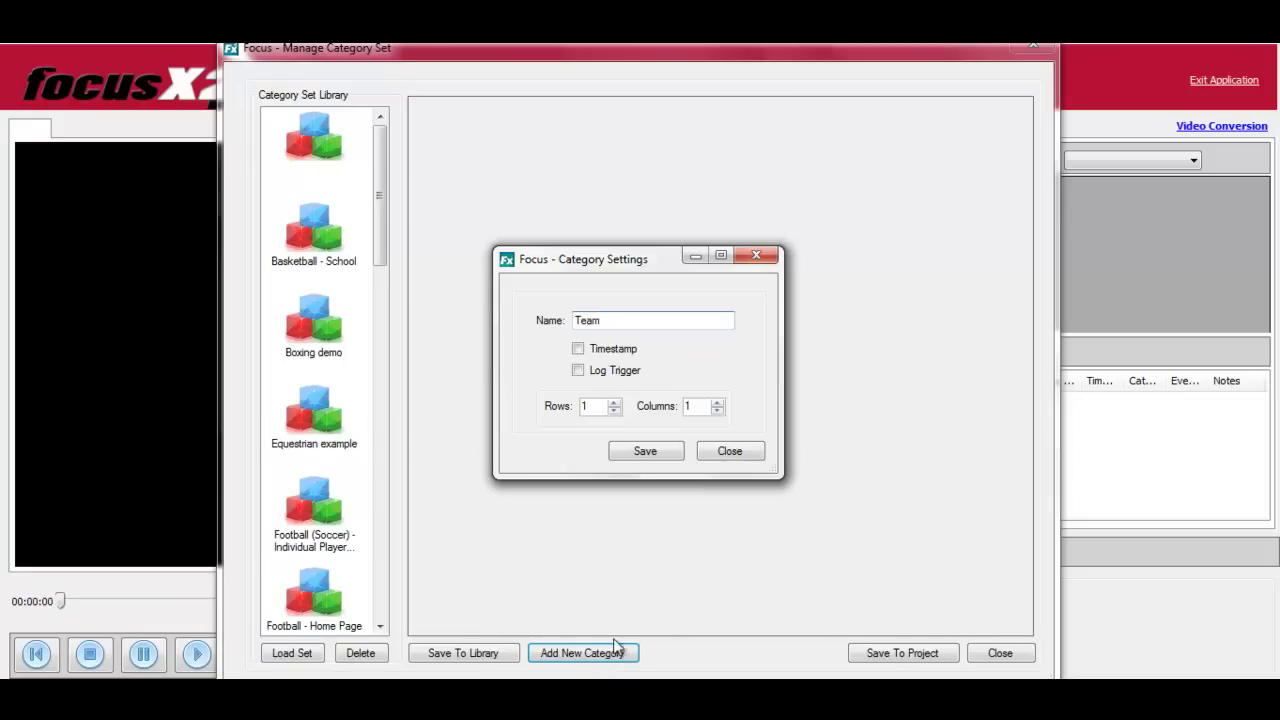
left_click(577, 350)
left_click(717, 402)
left_click(717, 402)
left_click(646, 451)
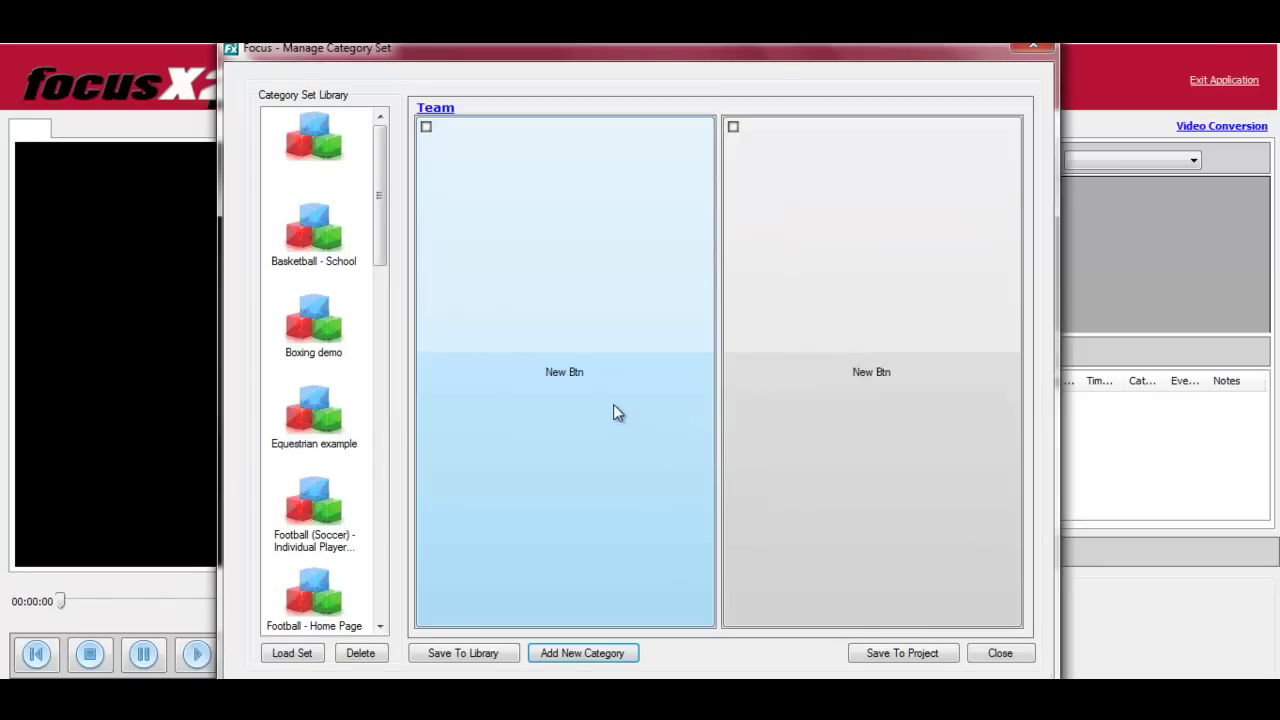
- Rename the first Team button to 'Blue Team' and colour it blue
right_click(571, 373)
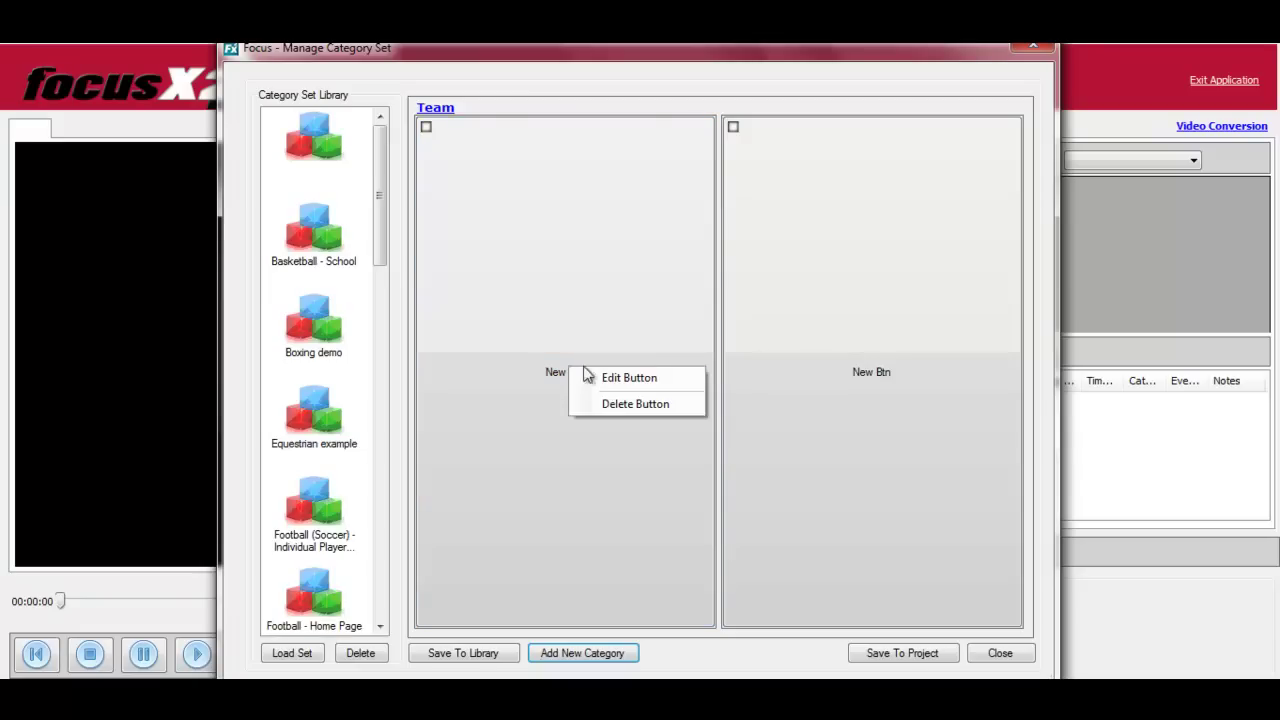
left_click(603, 378)
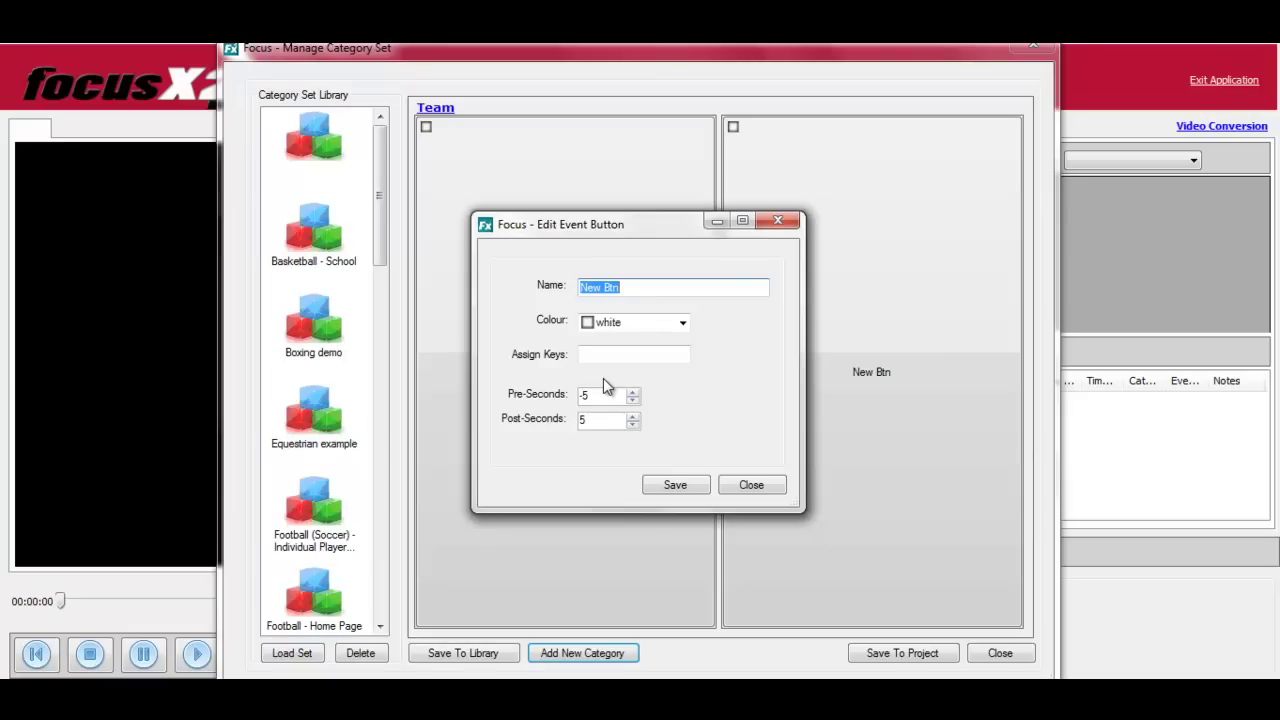
type("Blue Team")
left_click(683, 323)
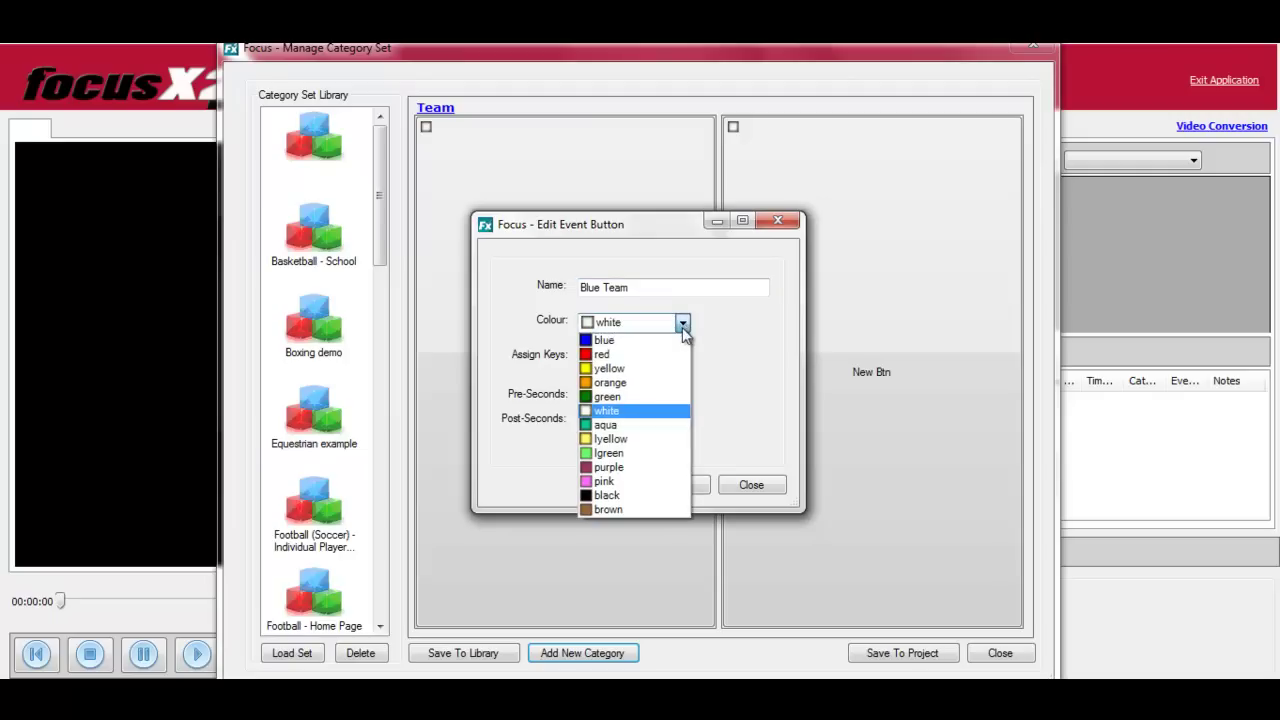
left_click(674, 341)
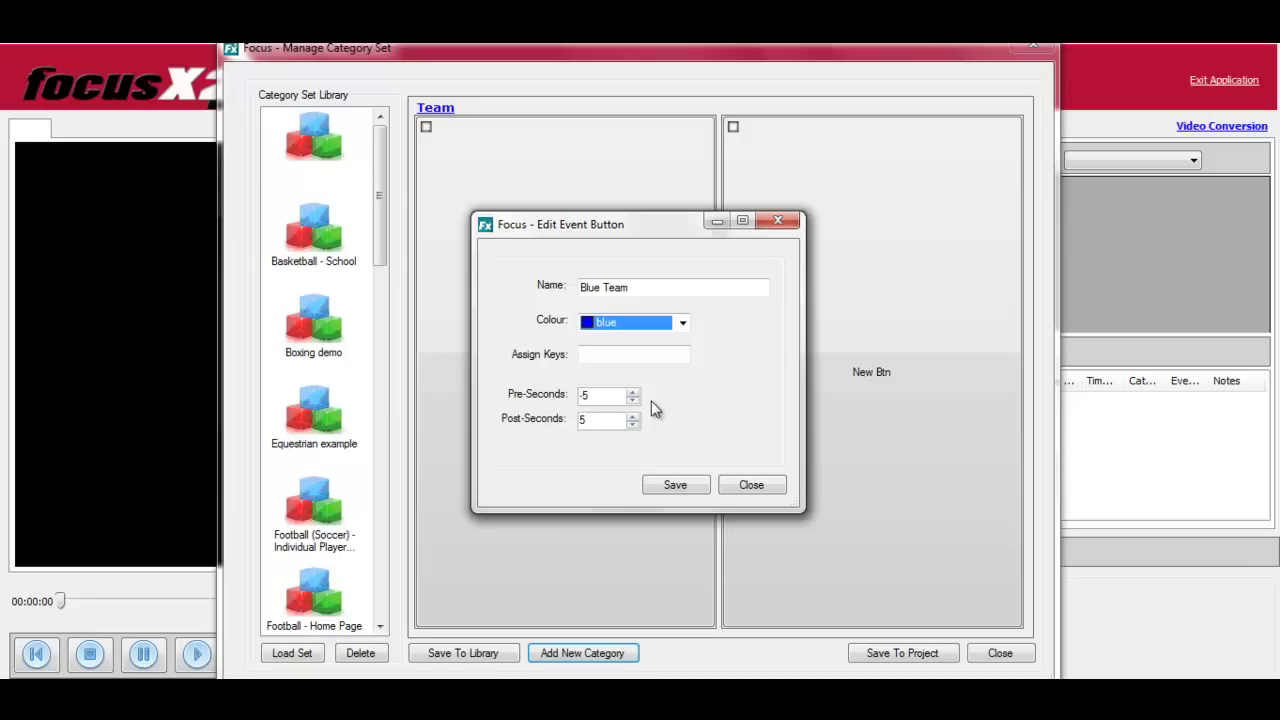
left_click(675, 486)
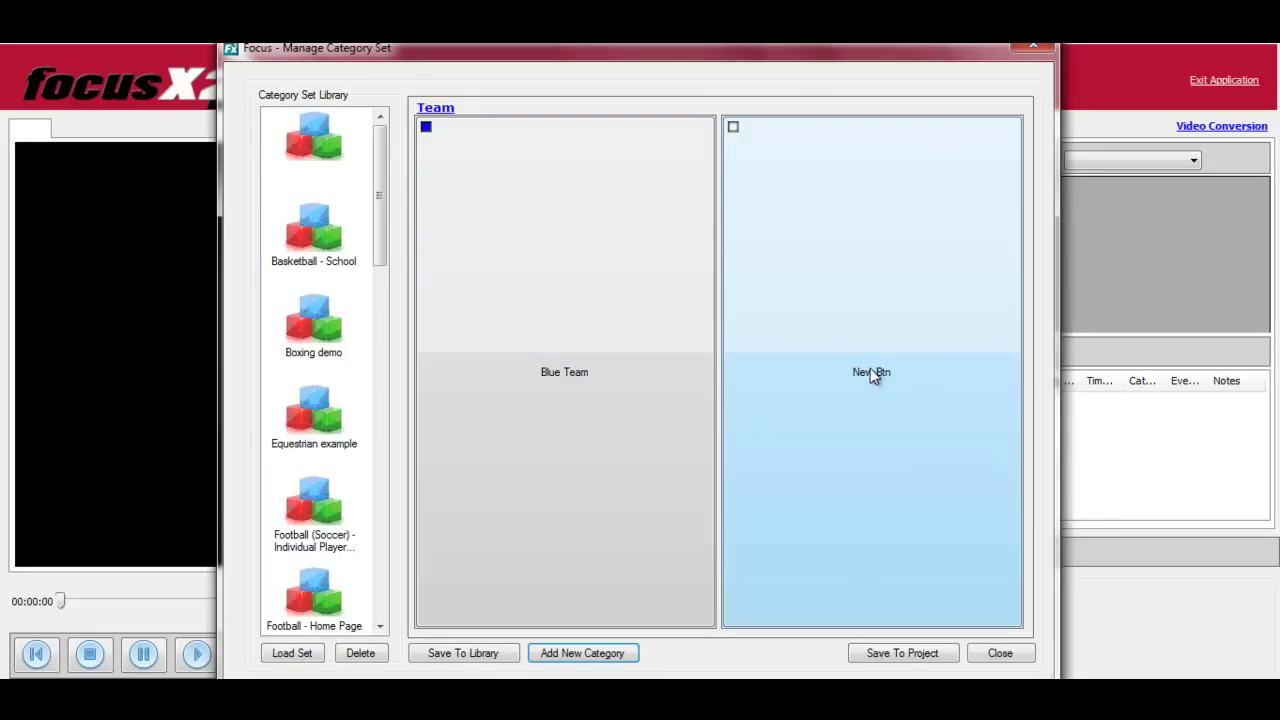
- Rename the second Team button to 'Red Team' and colour it red
right_click(872, 374)
left_click(893, 378)
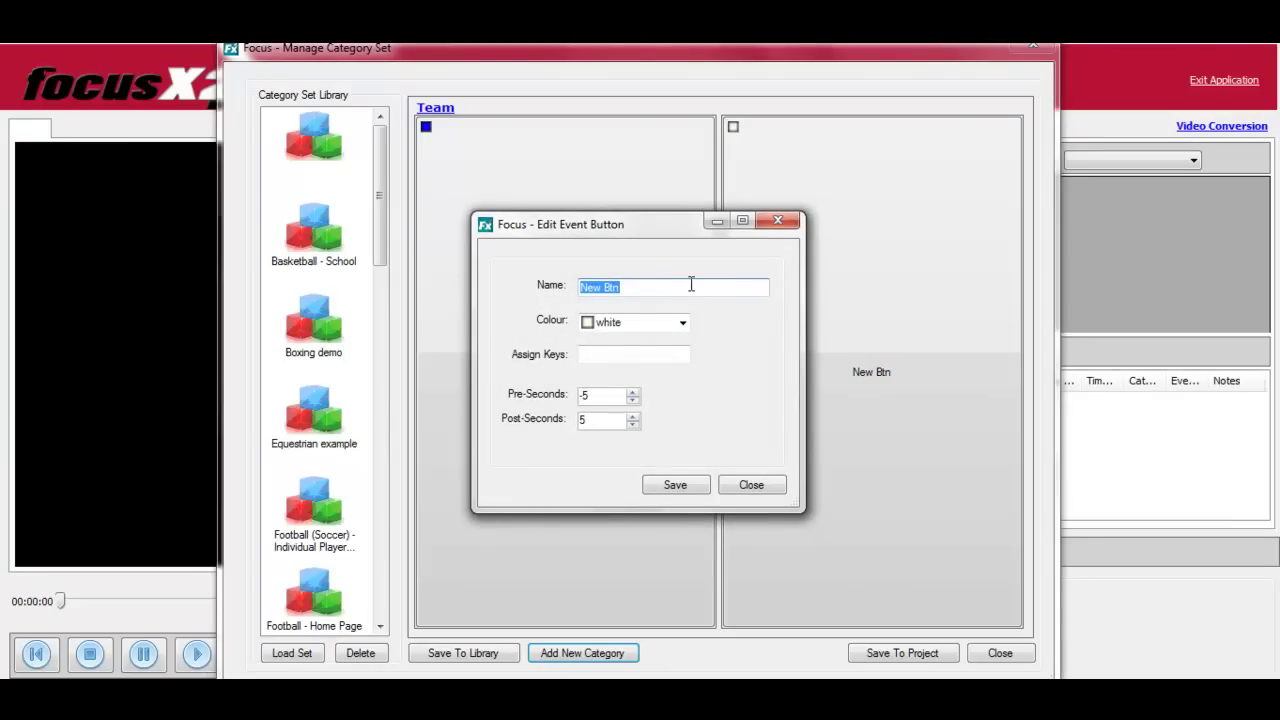
type("Red Team")
left_click(683, 323)
left_click(669, 354)
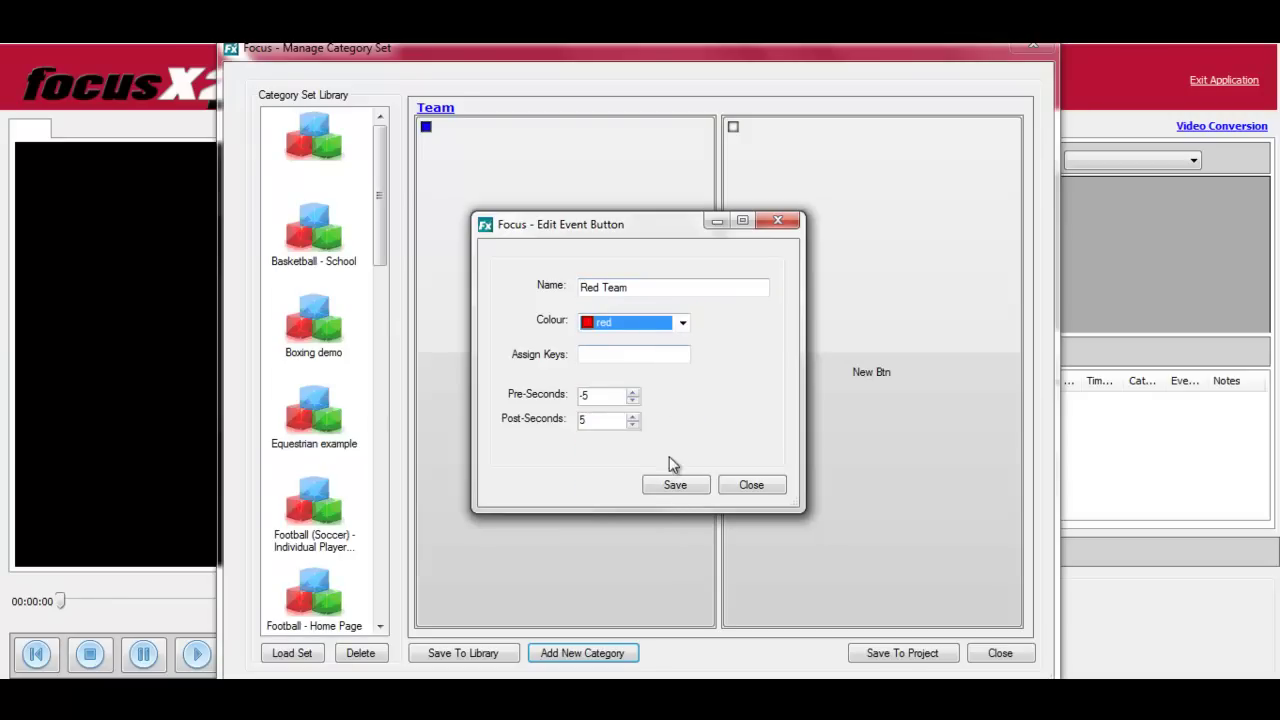
left_click(675, 484)
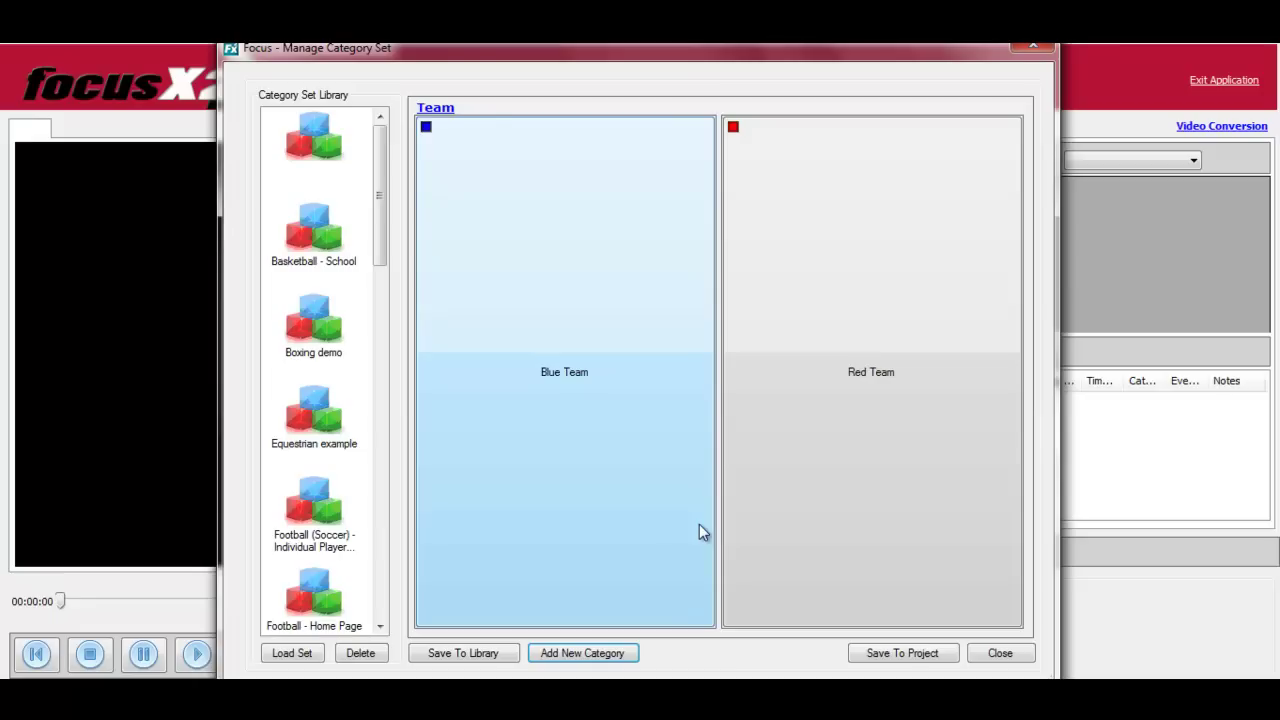
- Create an 'Event' category with Log Trigger ticked and 4 columns, and save it
left_click(583, 653)
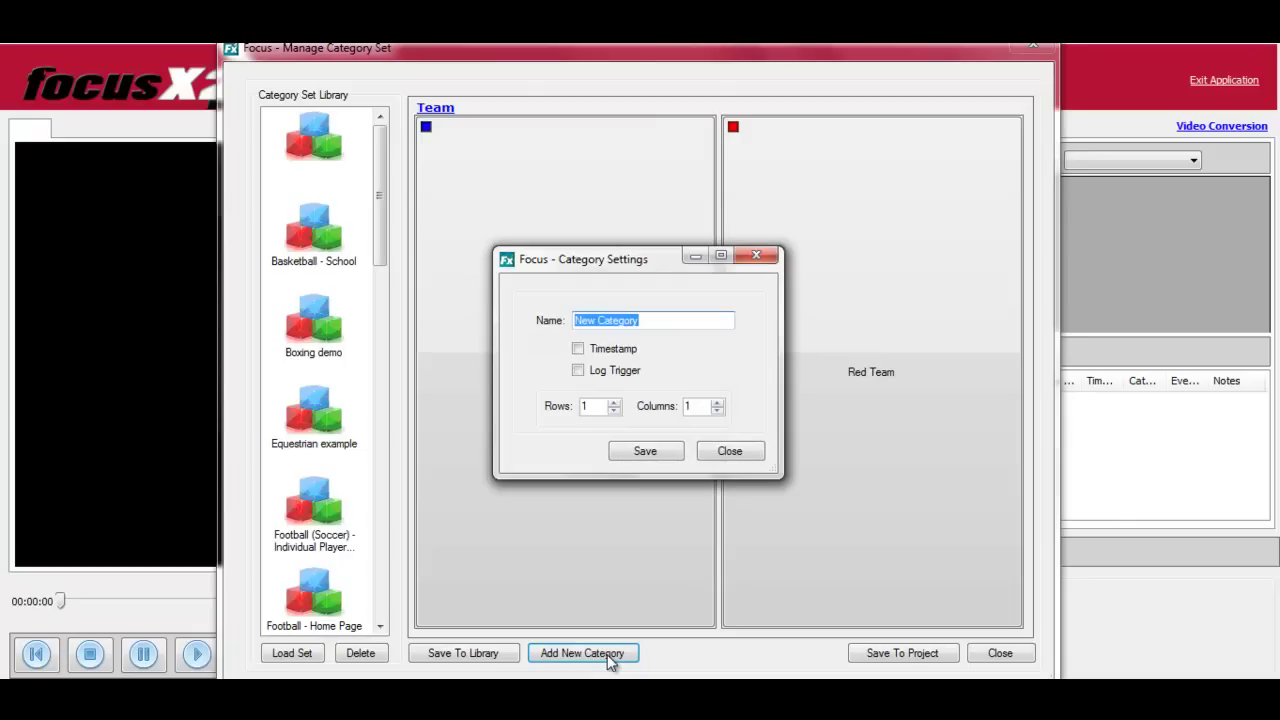
type("Event")
left_click(578, 371)
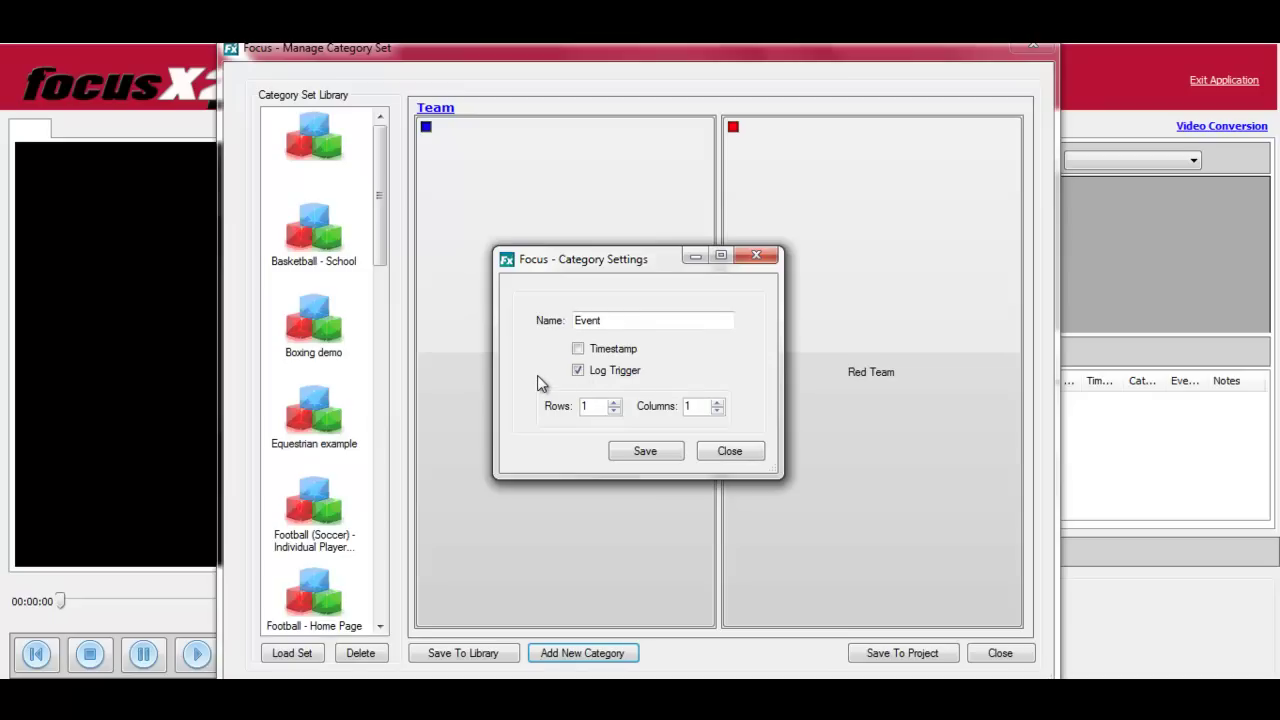
left_click(717, 402)
left_click(717, 402)
left_click(717, 402)
left_click(659, 449)
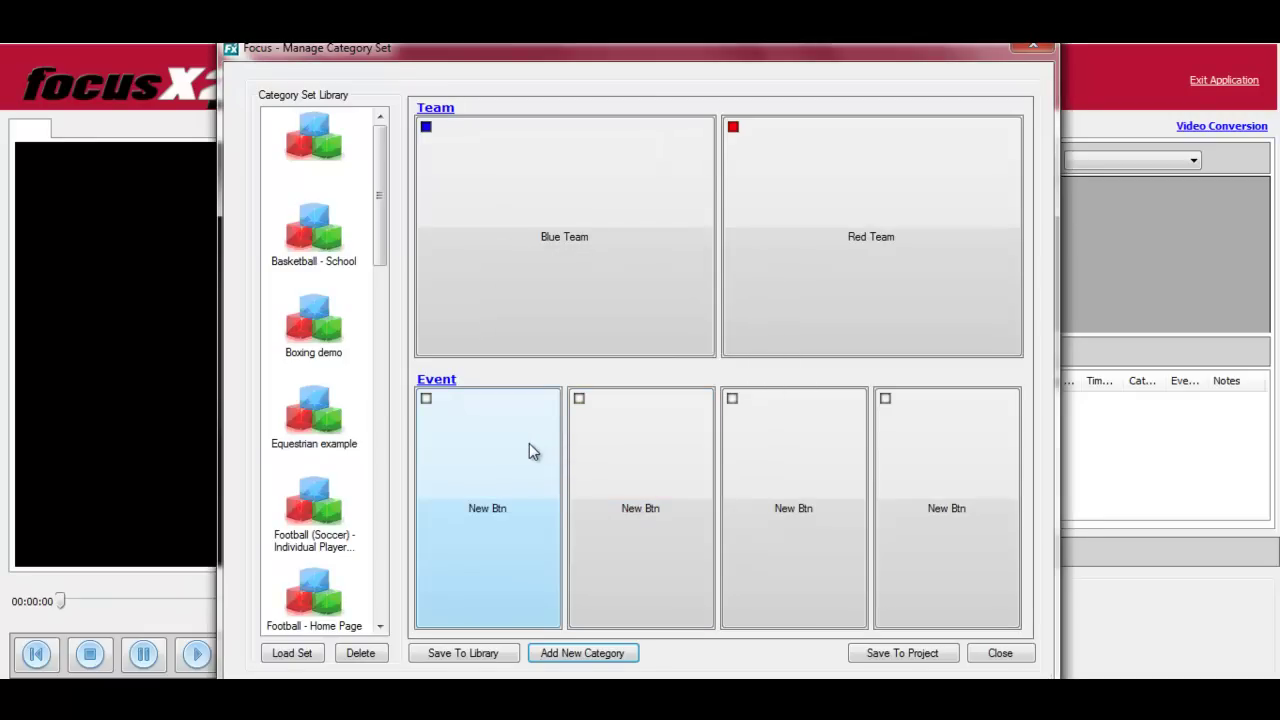
- Rename the first two Event buttons to Corner (yellow) and FK (green)
right_click(492, 514)
left_click(524, 522)
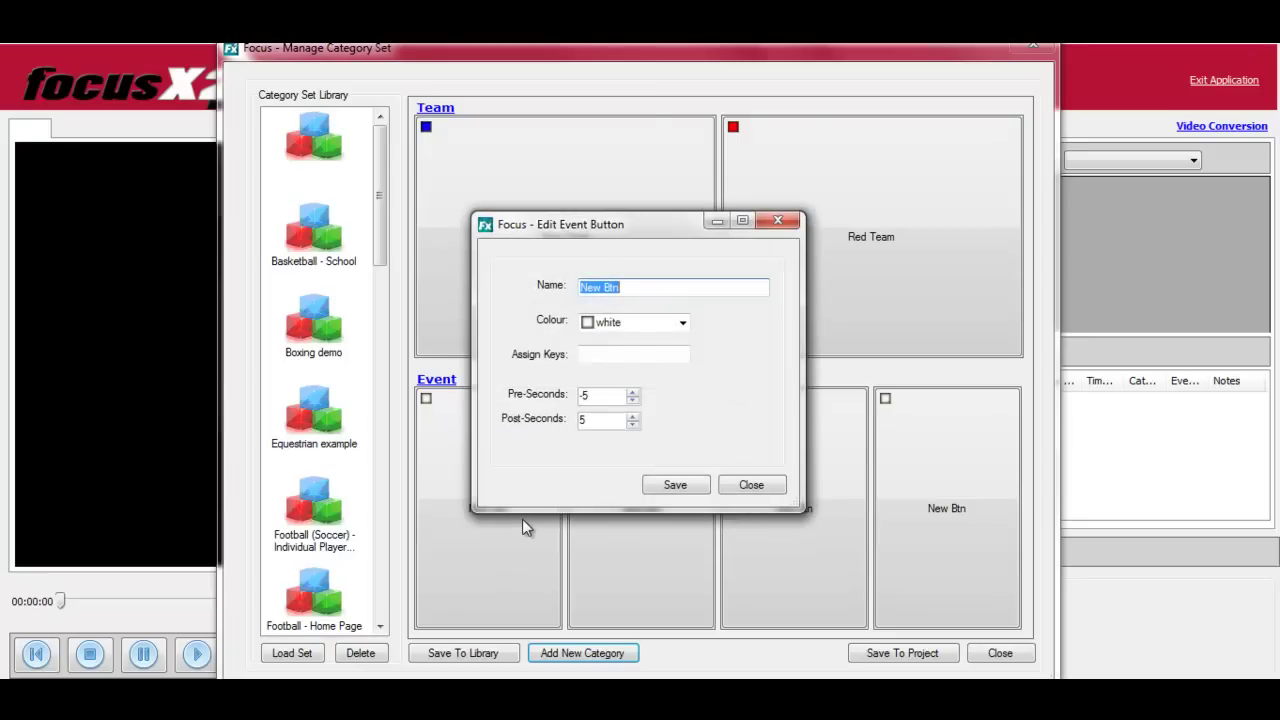
type("Corner")
left_click(668, 327)
left_click(645, 367)
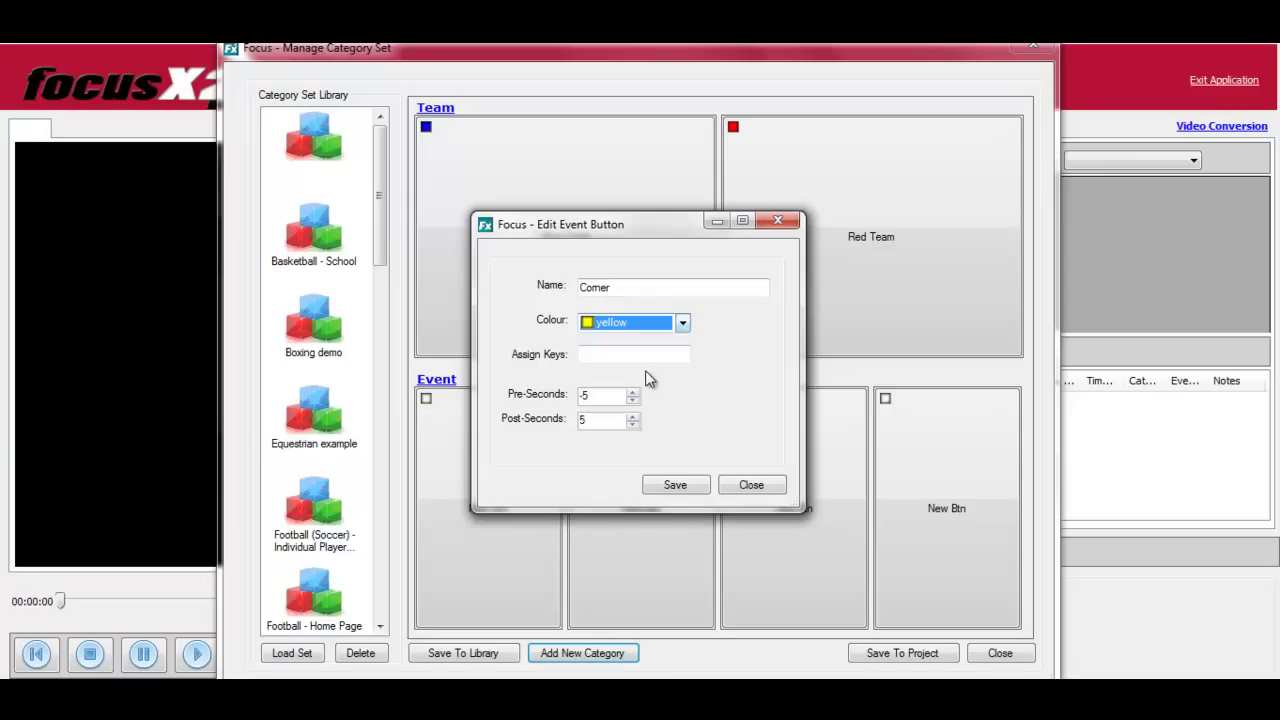
left_click(677, 487)
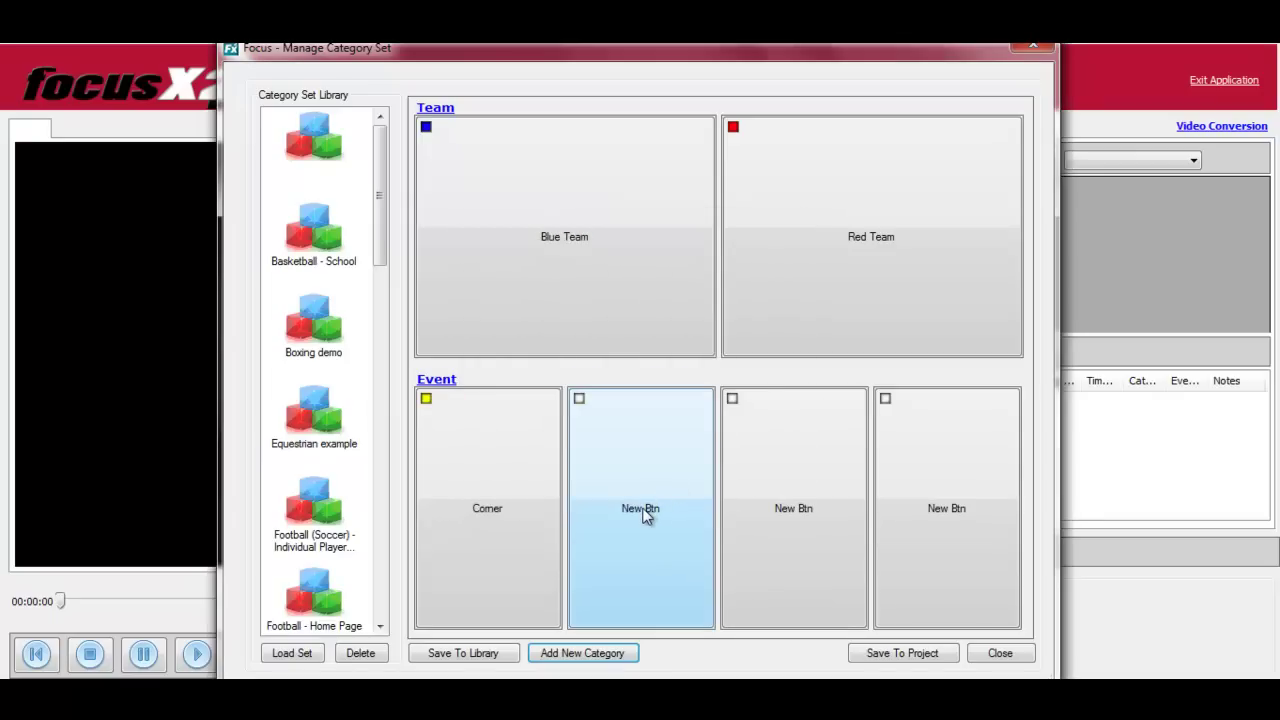
right_click(645, 515)
left_click(663, 518)
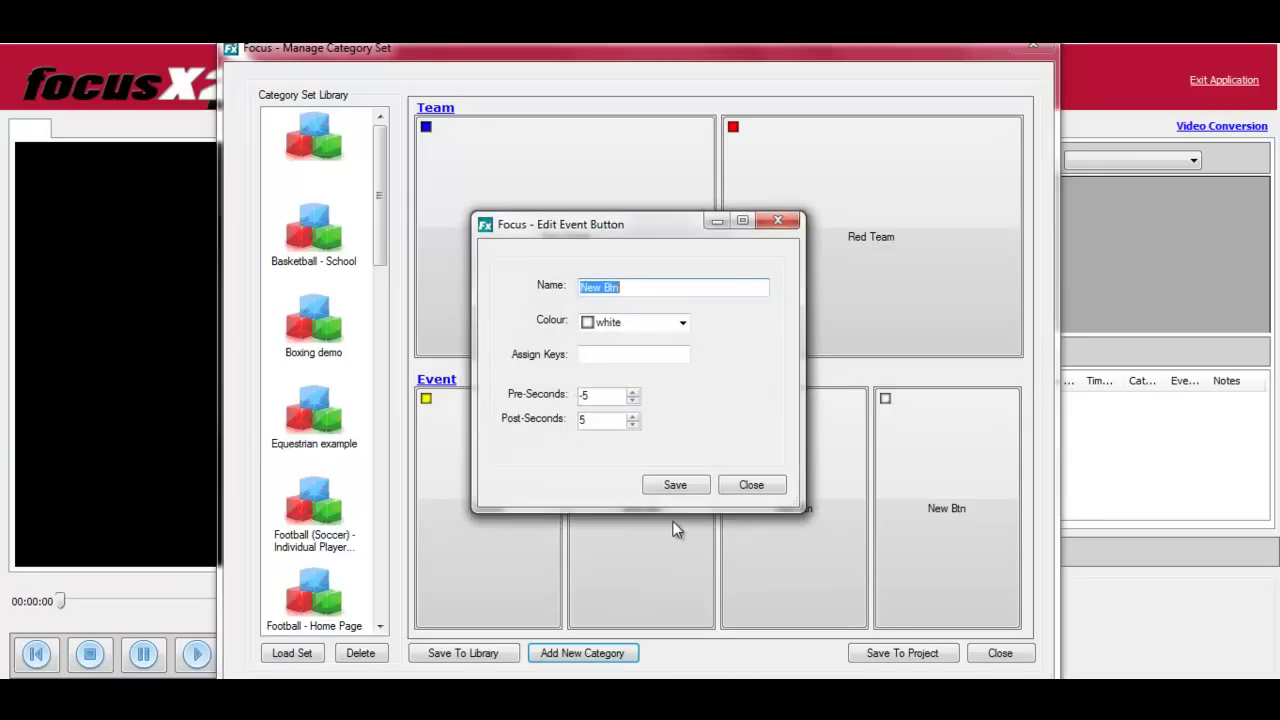
type("FK")
left_click(643, 323)
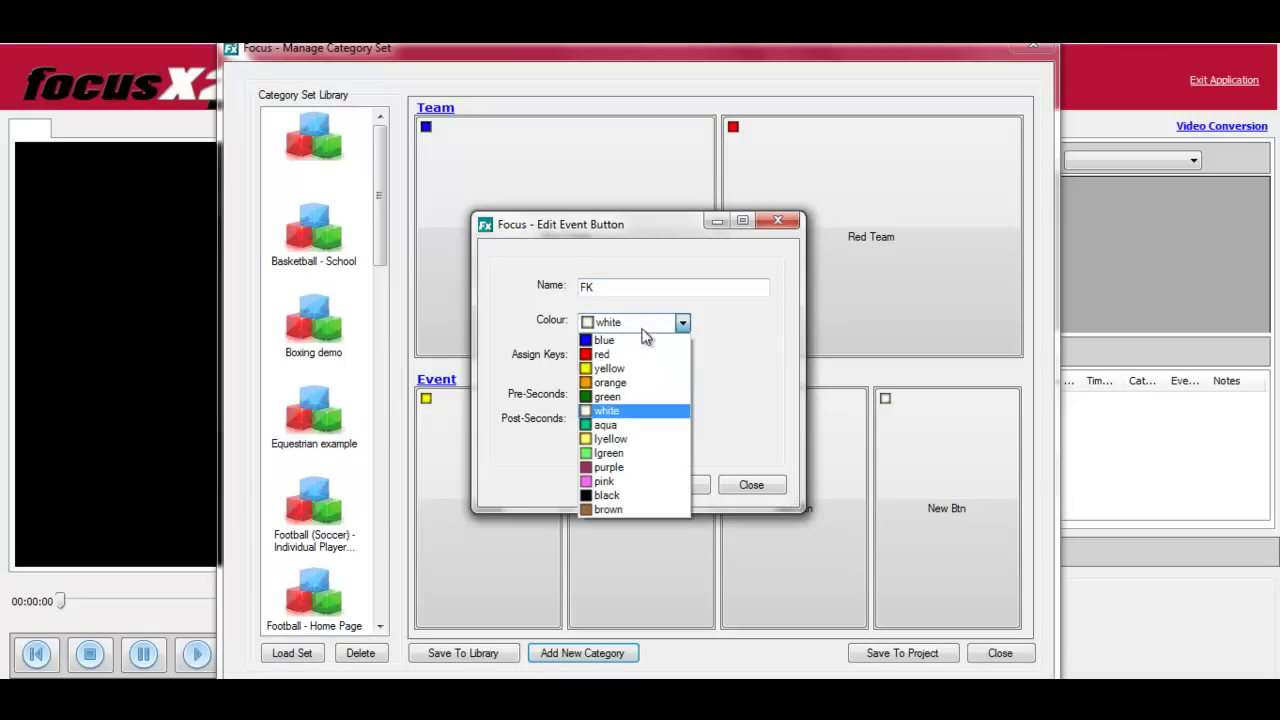
left_click(645, 398)
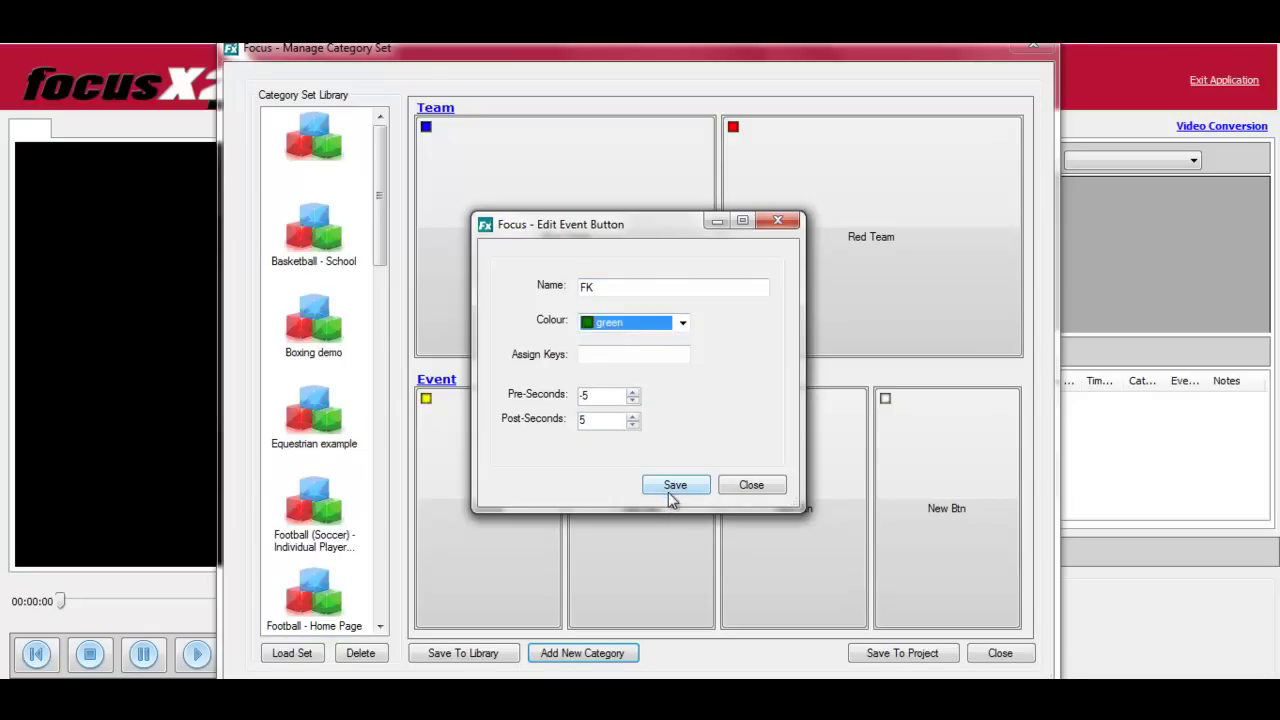
left_click(673, 493)
- Rename the last two Event buttons to Shot (teal) and Goal (purple)
right_click(760, 506)
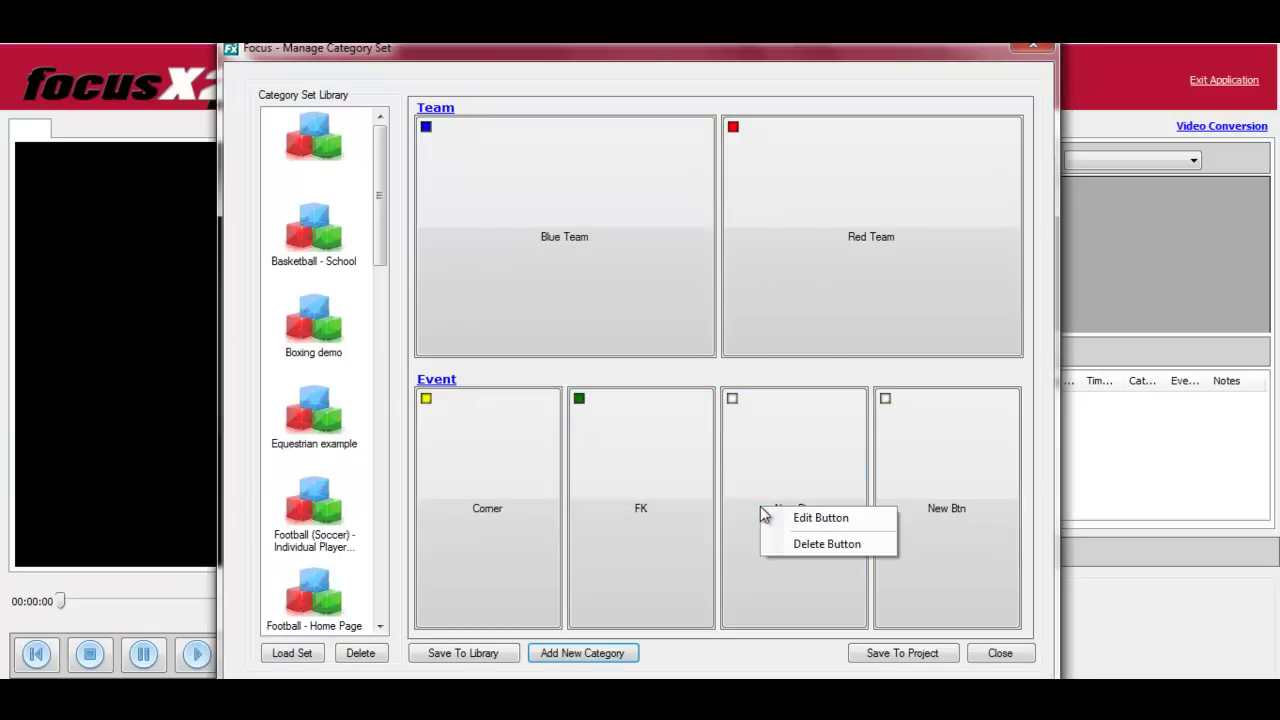
left_click(793, 520)
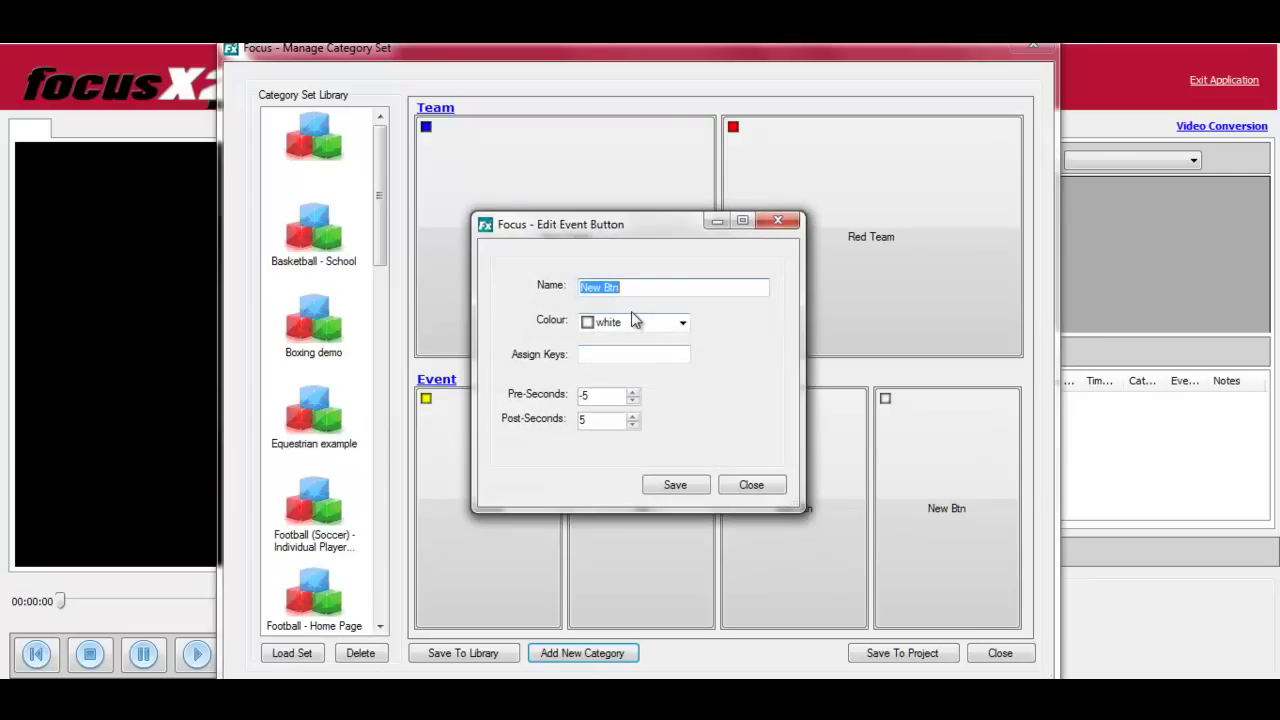
type("Shot")
left_click(663, 328)
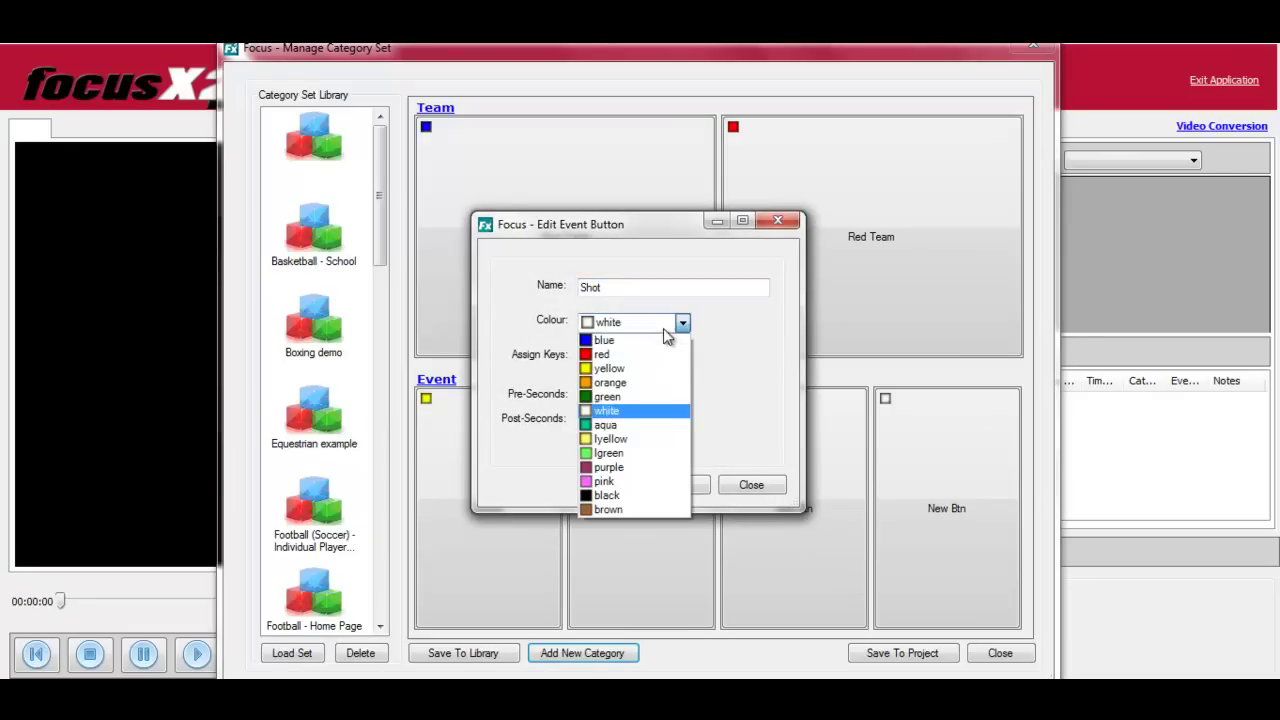
left_click(660, 425)
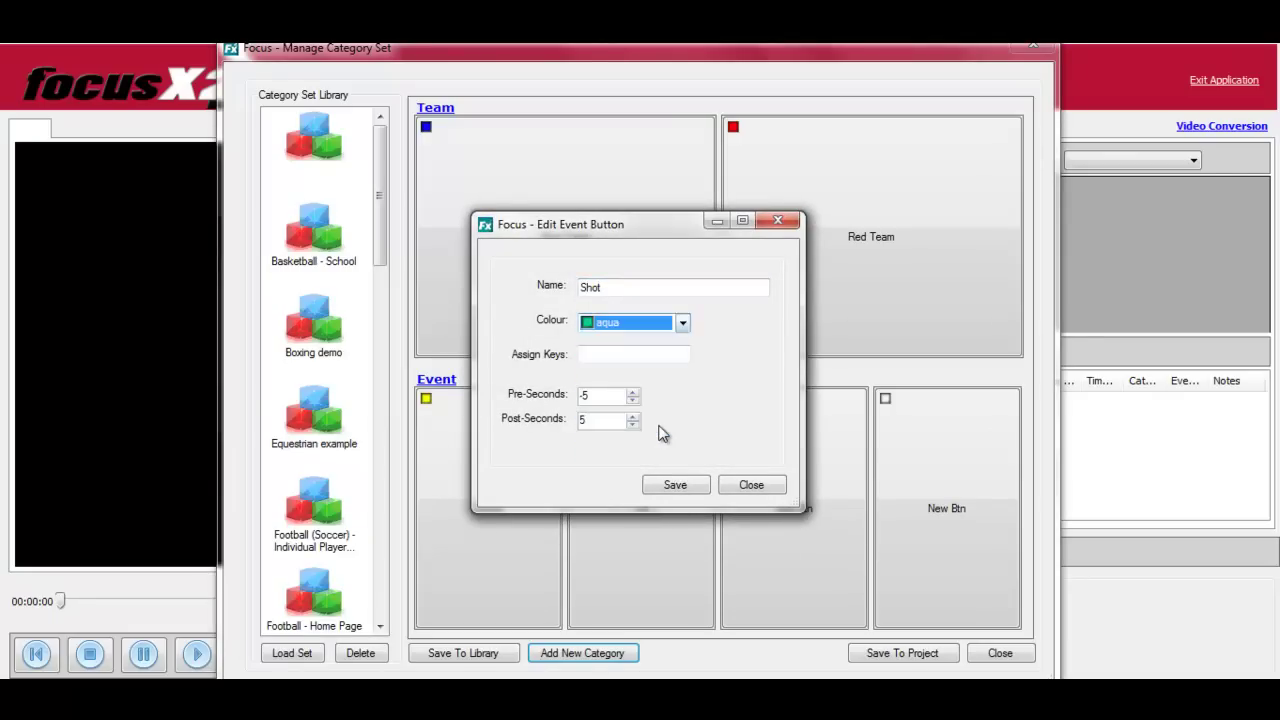
left_click(676, 486)
right_click(931, 521)
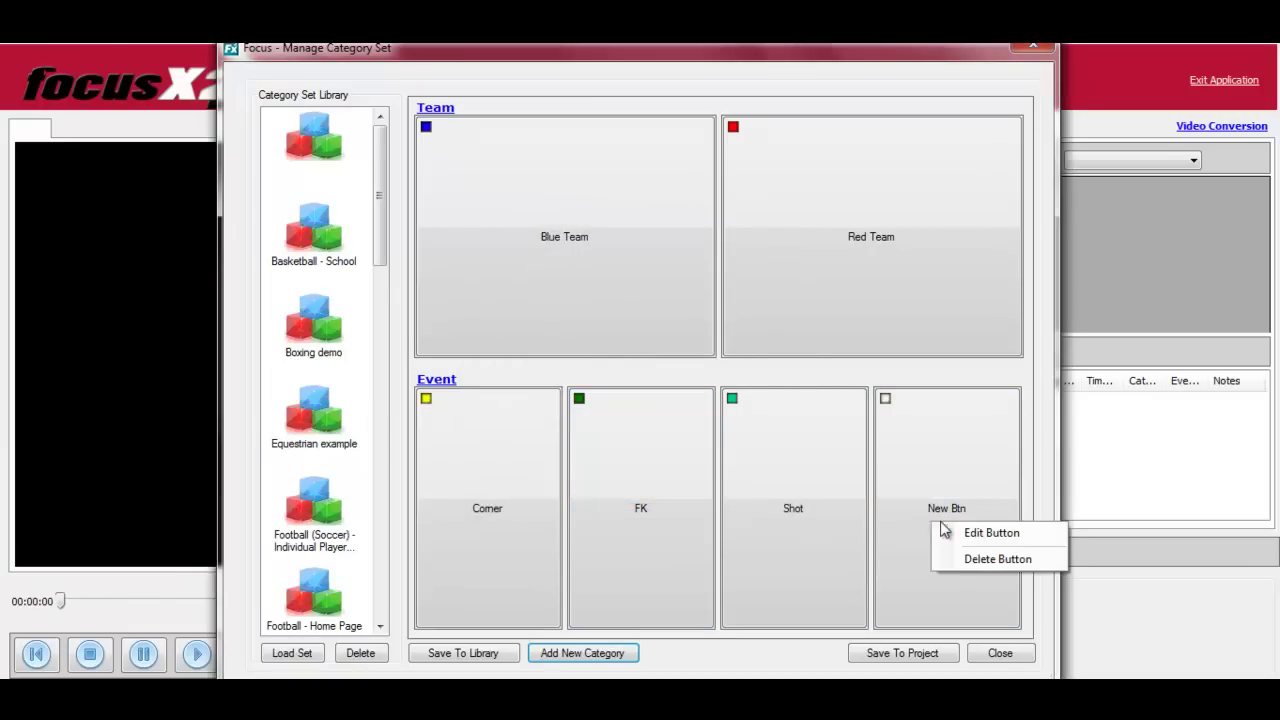
left_click(952, 533)
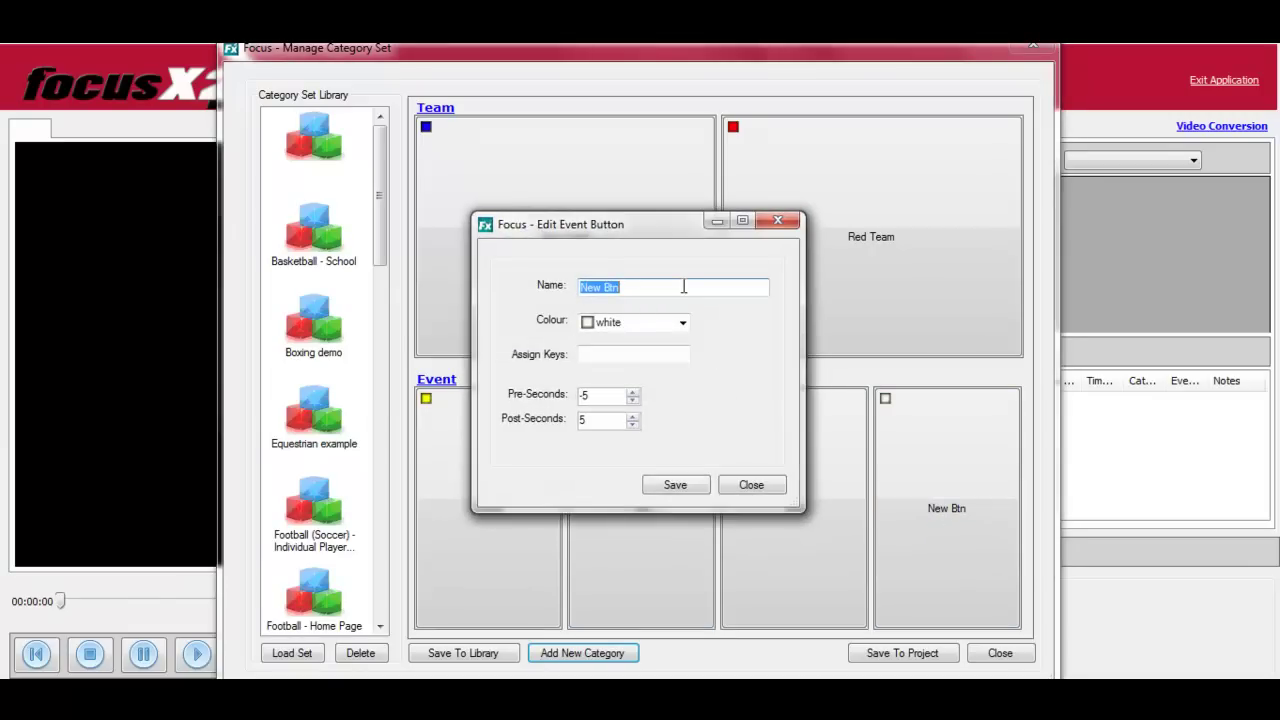
type("Goal")
left_click(660, 335)
left_click(642, 465)
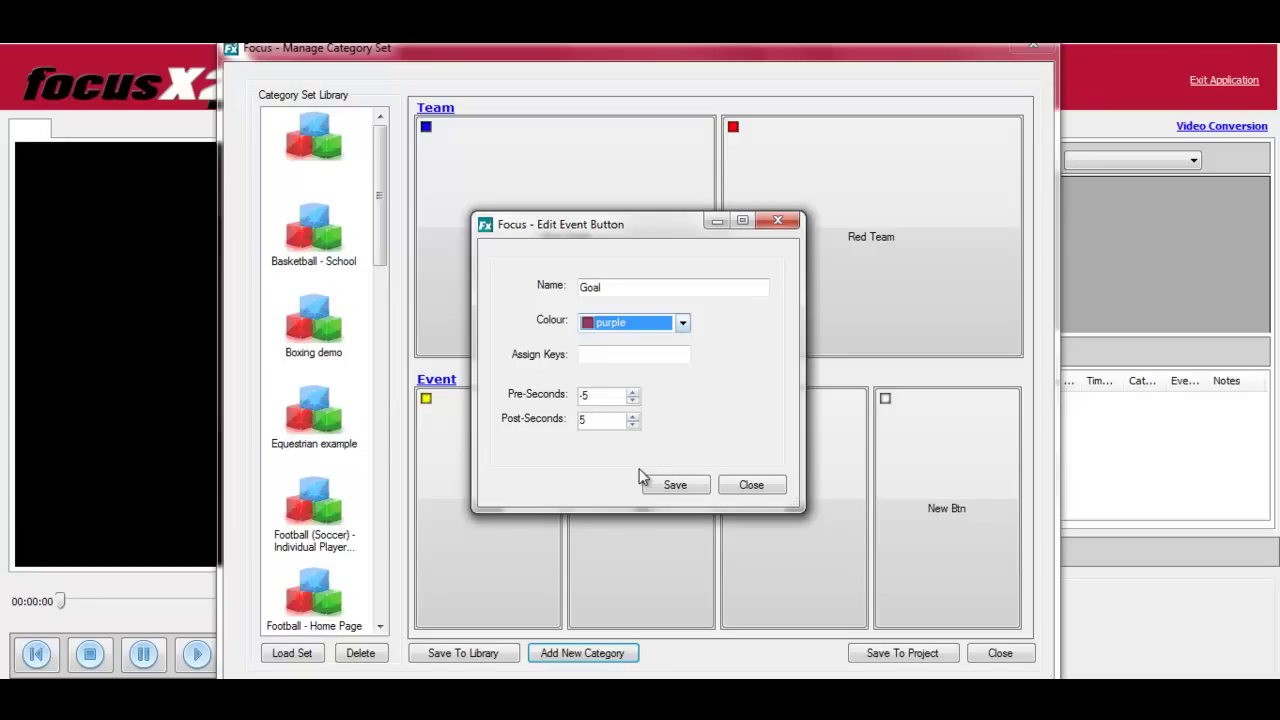
left_click(674, 485)
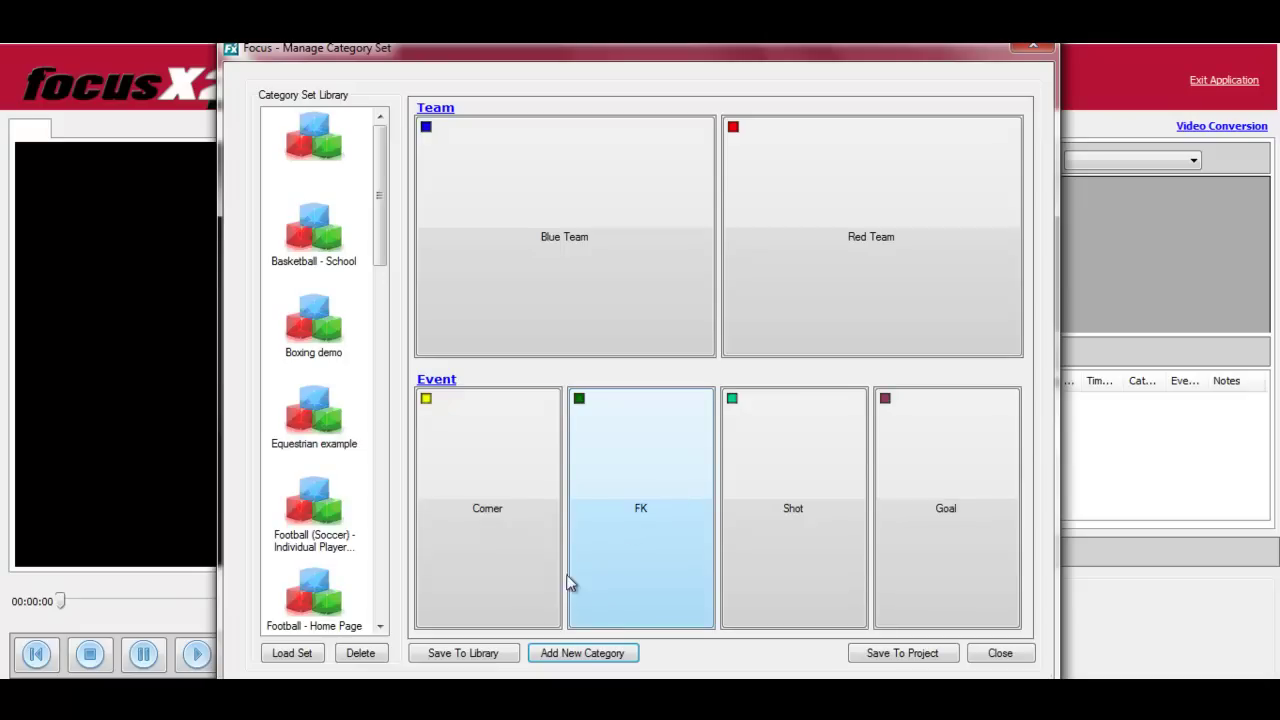
- Copy the Team/Event set into the library under the name 'ID Test 1'
left_click(479, 654)
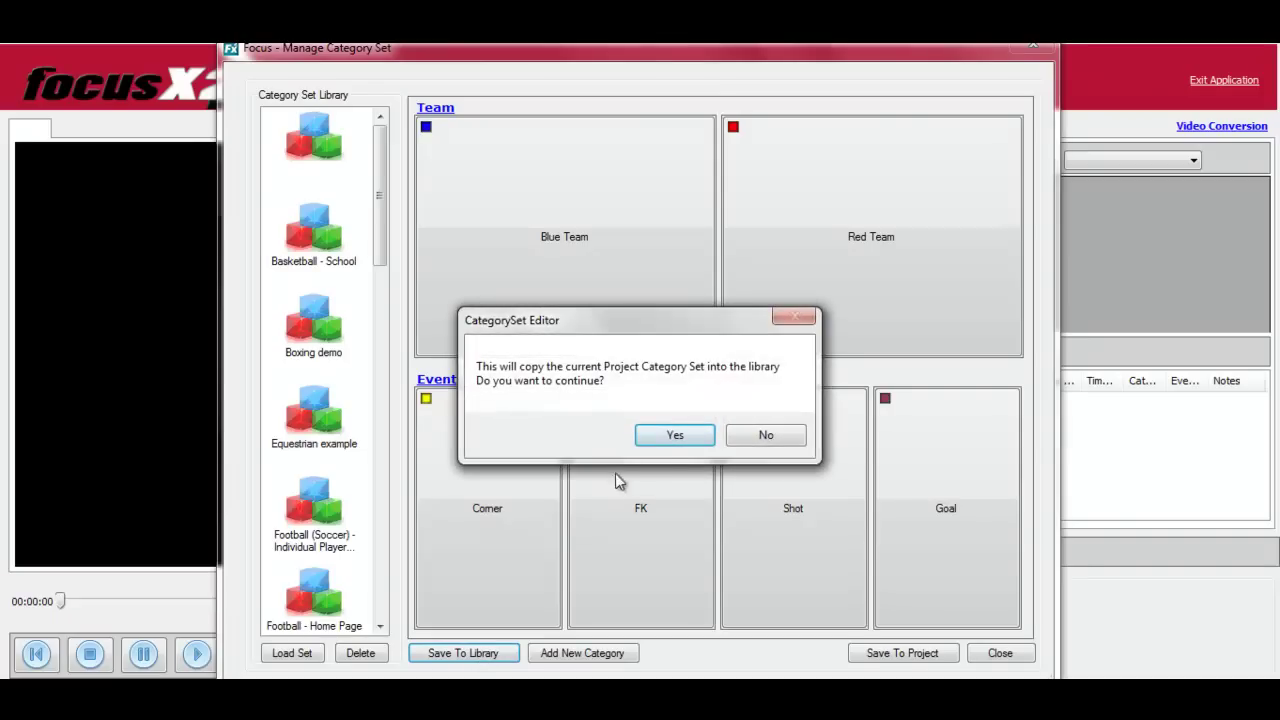
left_click(671, 435)
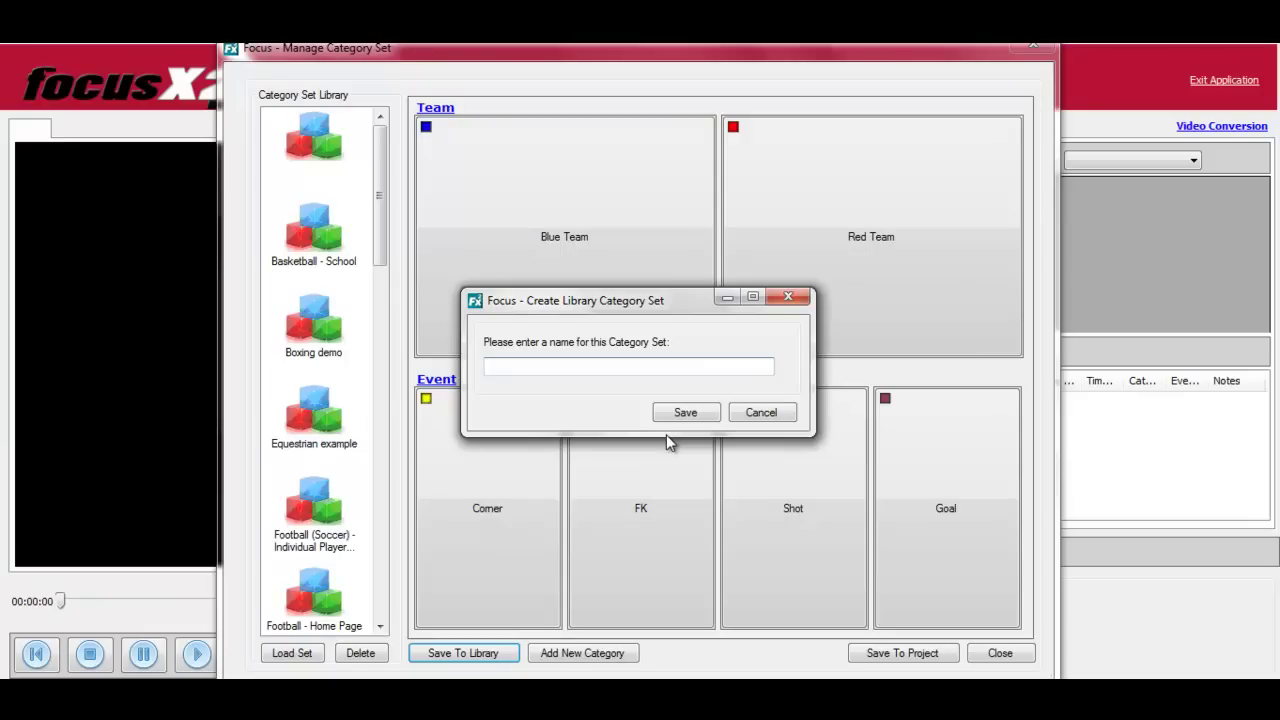
type("ID Test 1")
left_click(683, 415)
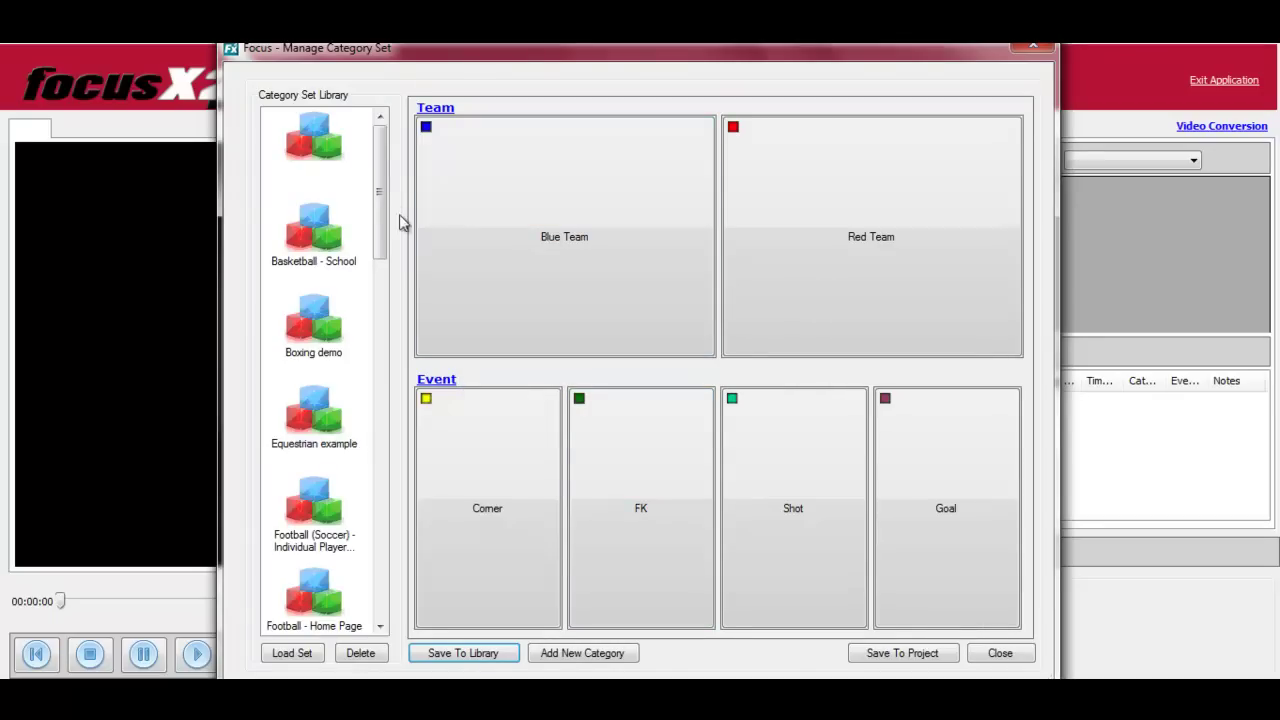
left_click_drag(380, 194, 380, 443)
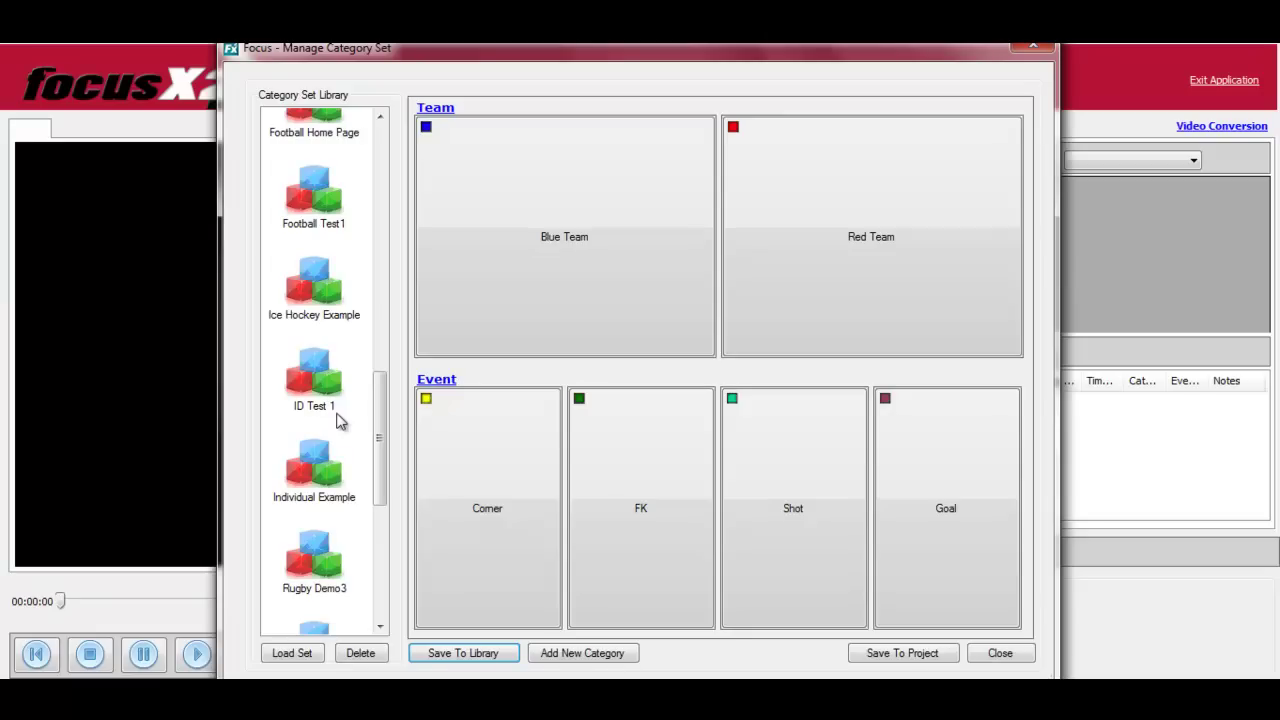
- Close the category editor despite unsaved changes, then name a new project 'ID Project 1'
left_click(1007, 656)
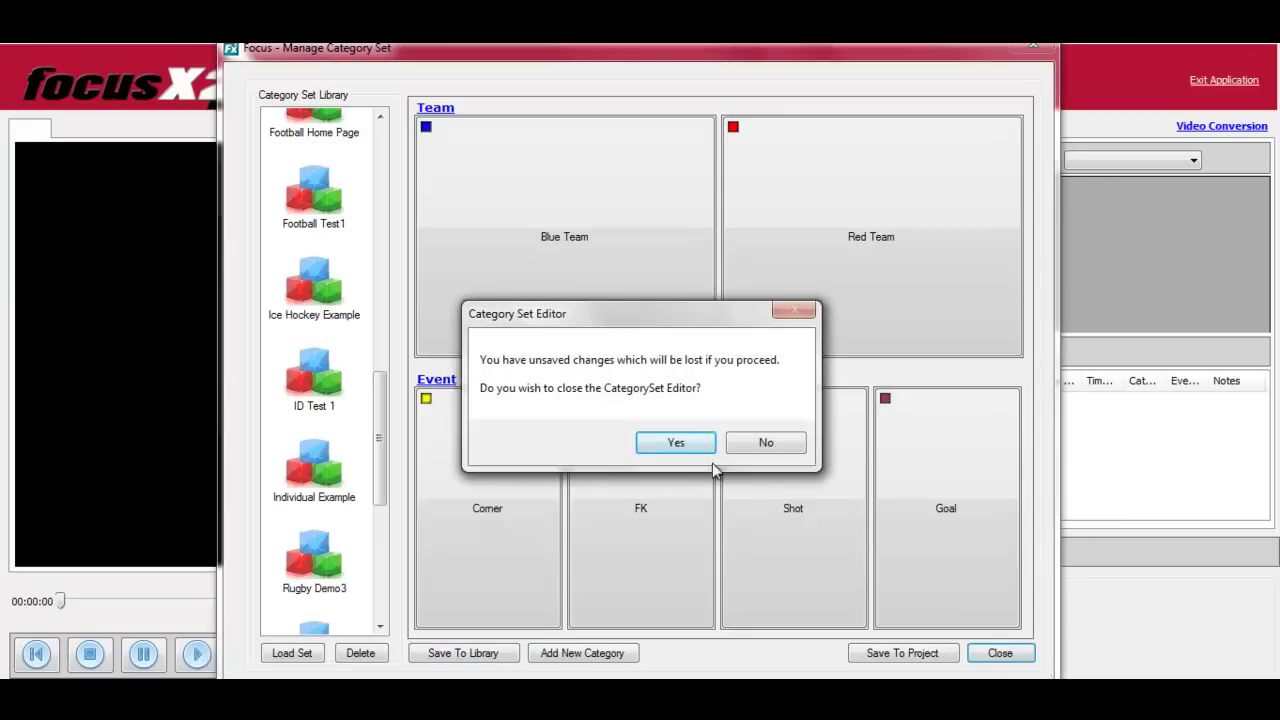
left_click(683, 444)
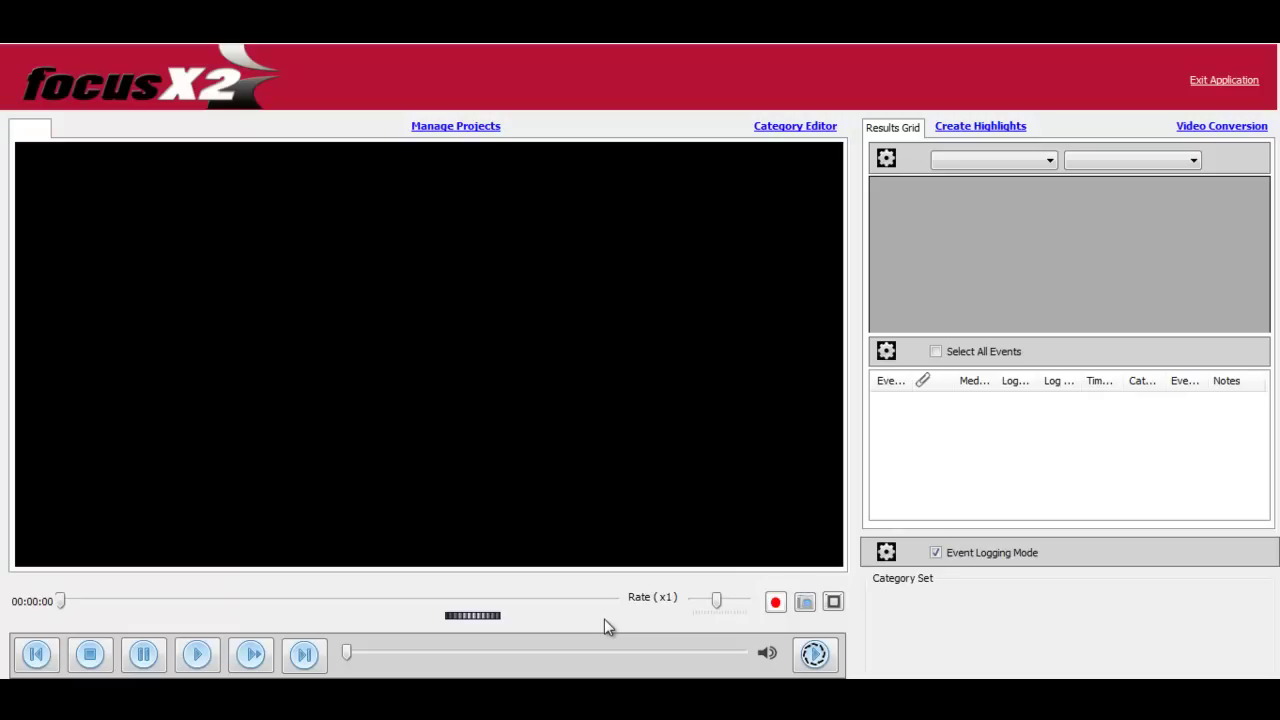
left_click(477, 127)
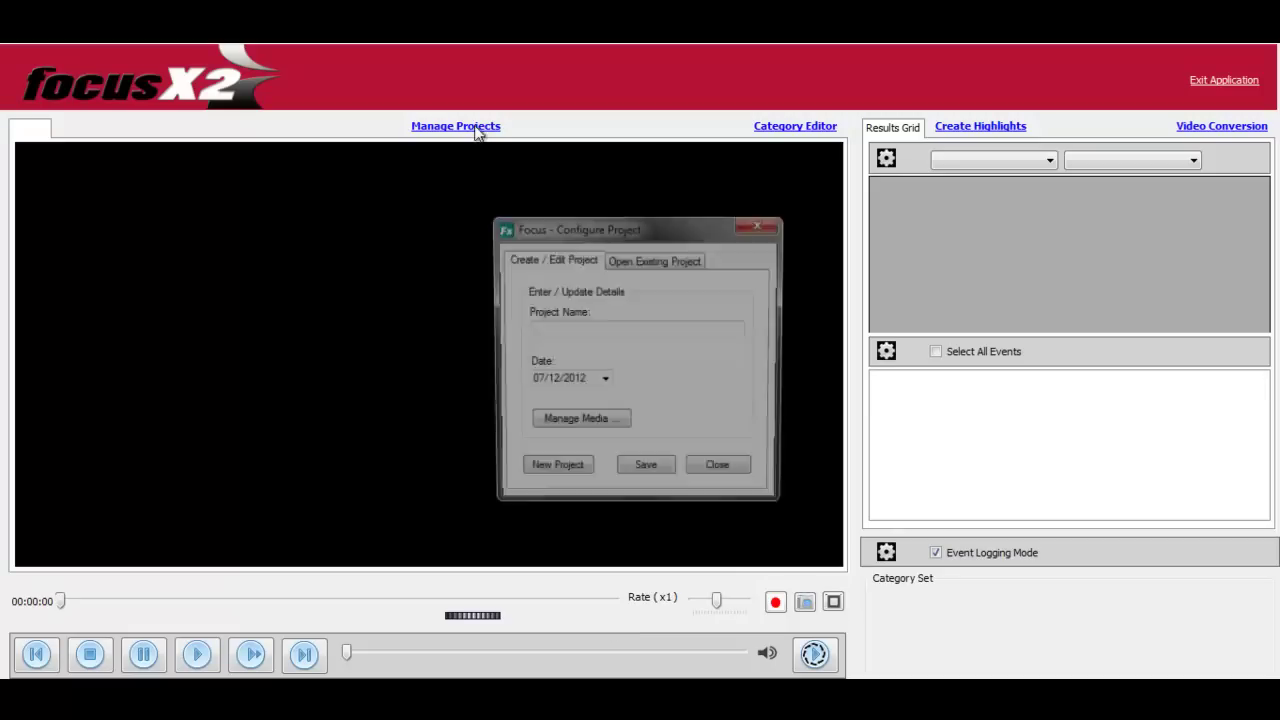
left_click(563, 330)
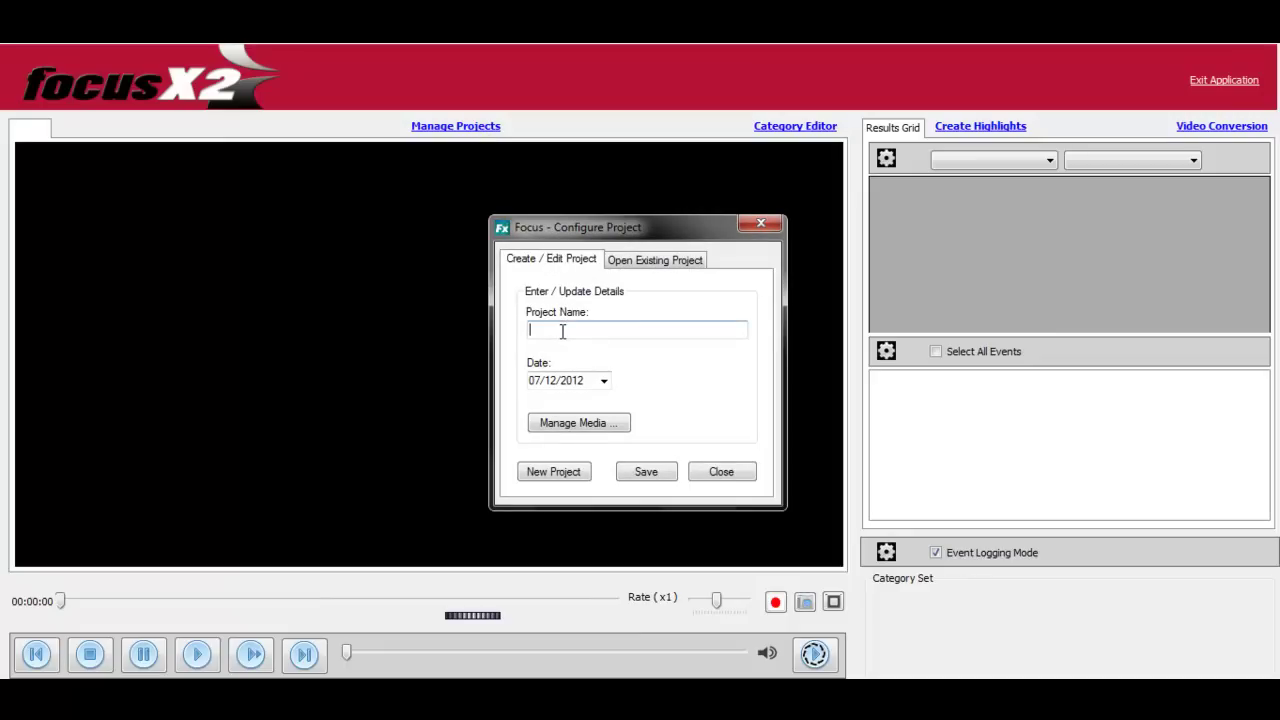
type("ID Project 1")
- Add C:\Capture\Scotland v South Africa\Scotland v South Africa_001.avi to the project's media playlist
left_click(586, 423)
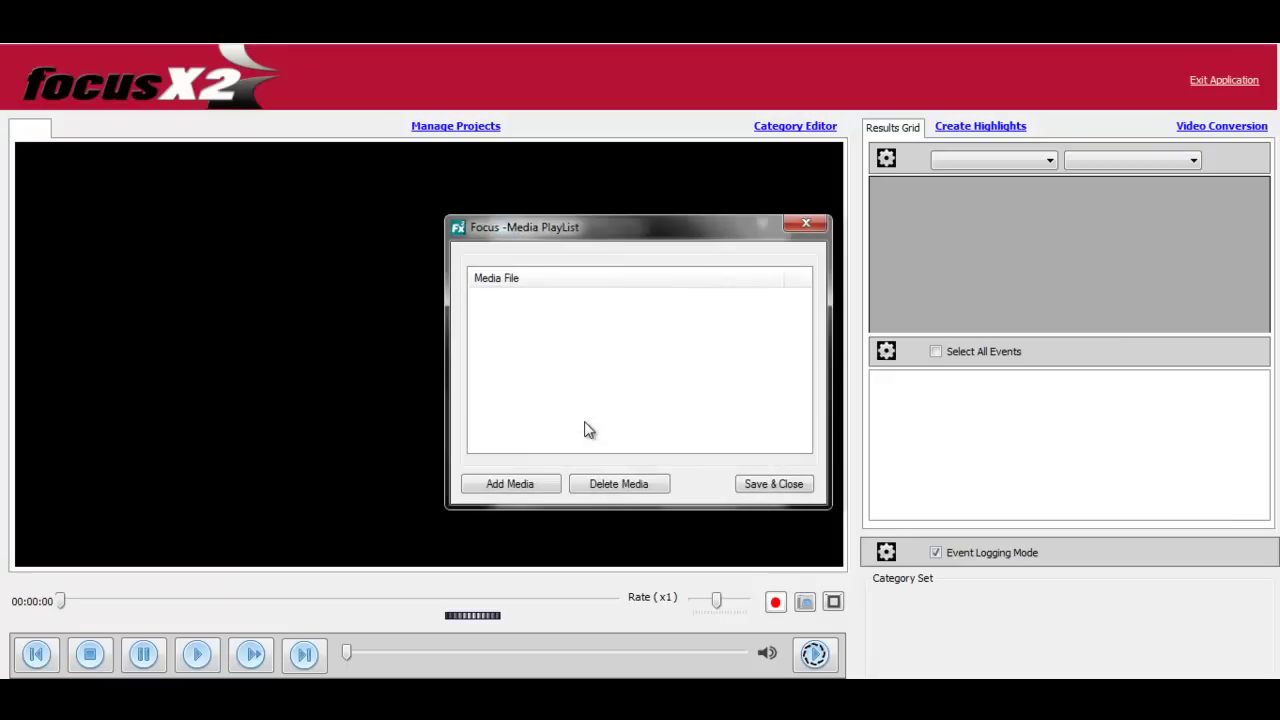
left_click(541, 483)
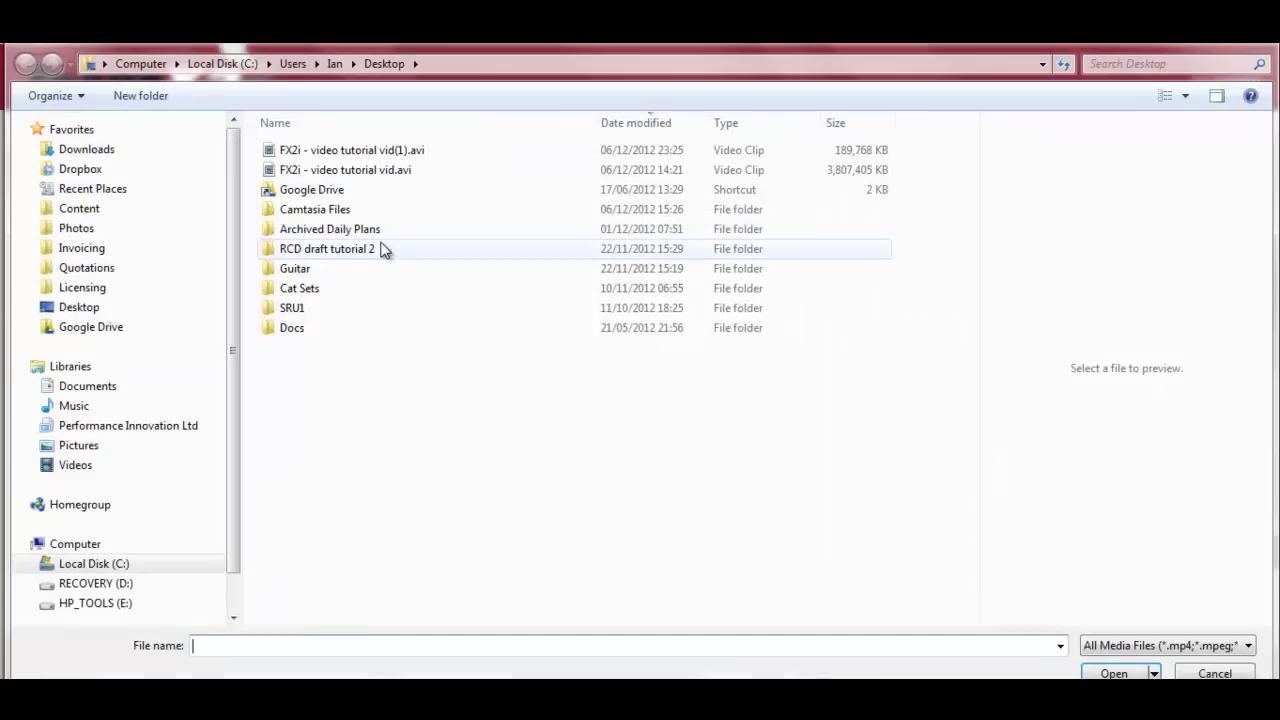
left_click(103, 565)
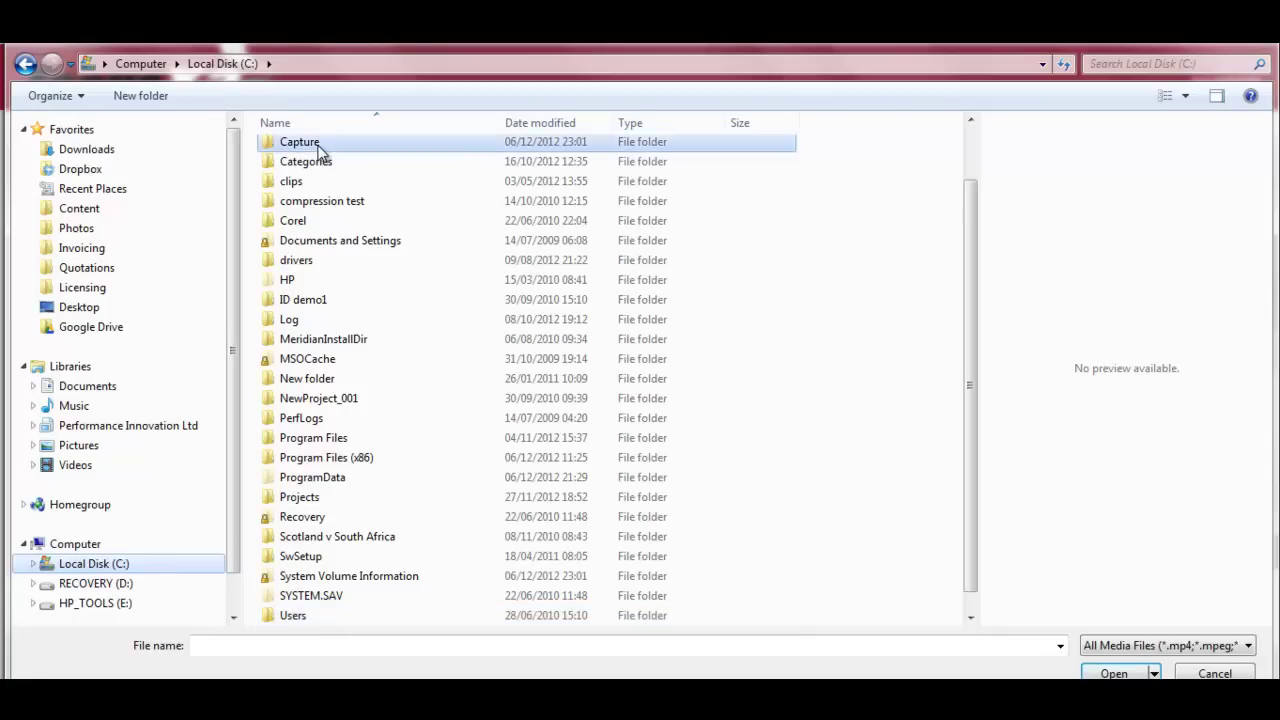
left_click(318, 147)
double_click(318, 147)
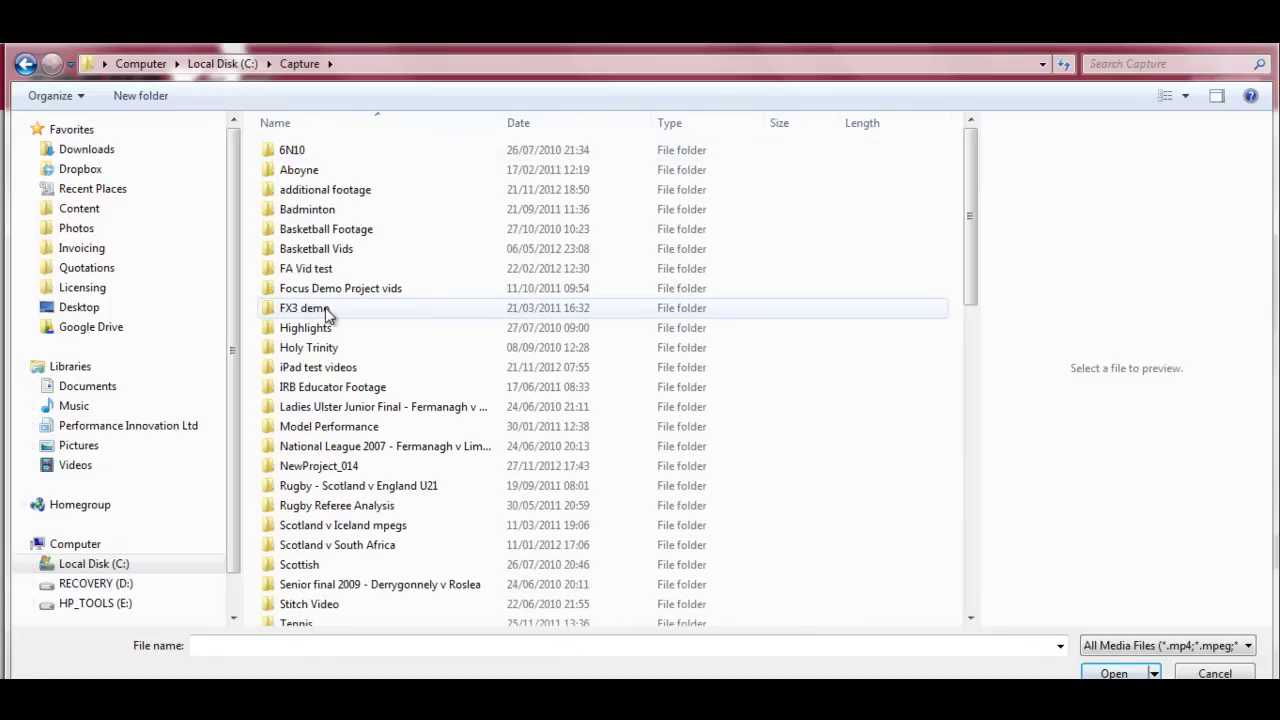
left_click(323, 548)
double_click(323, 548)
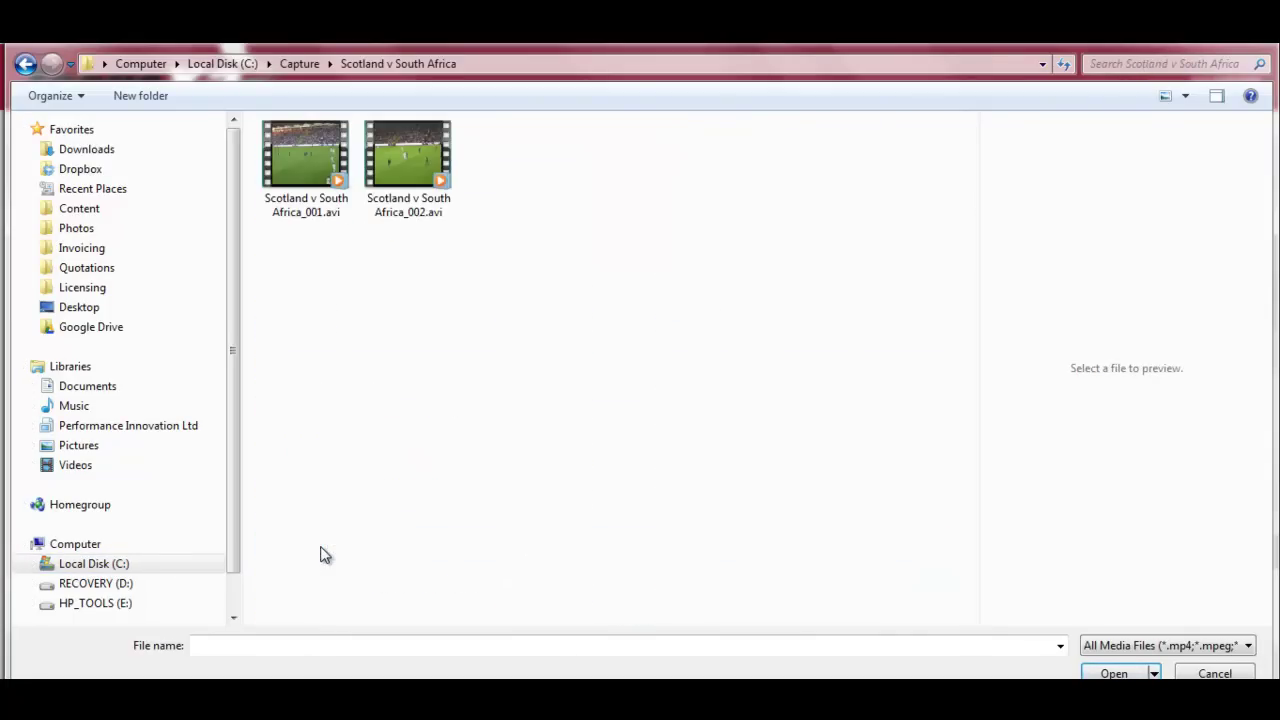
double_click(314, 165)
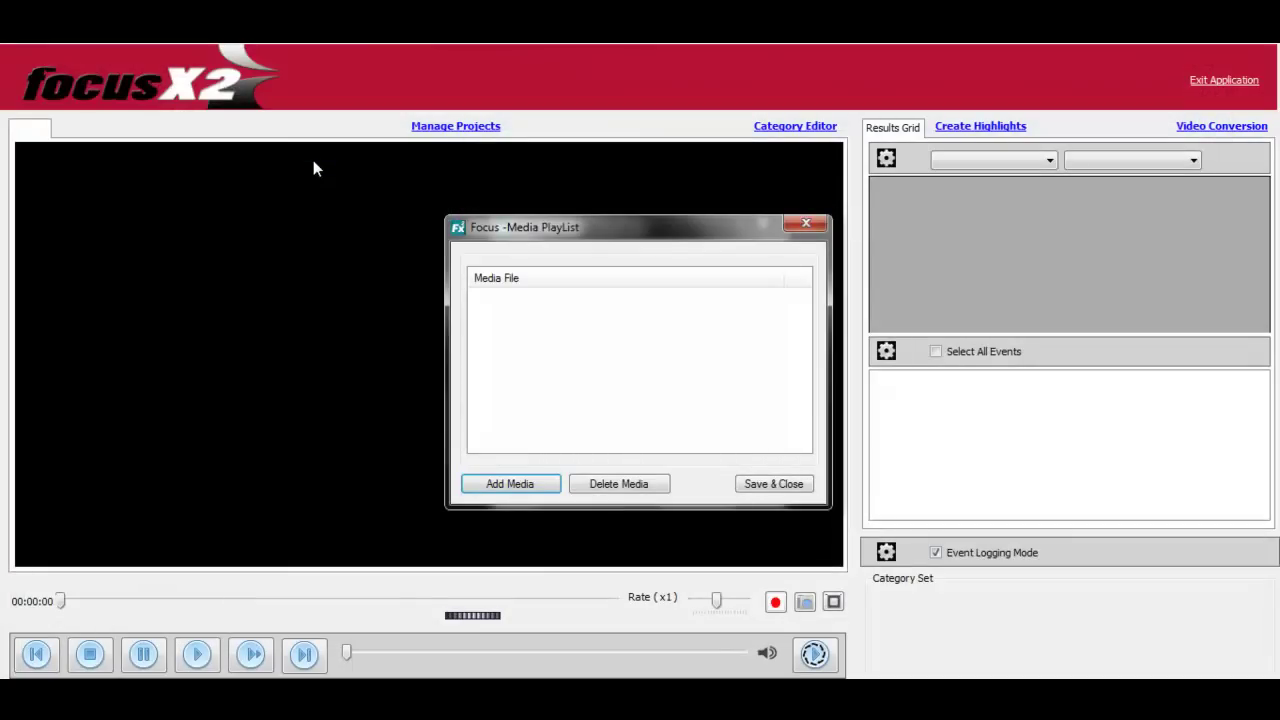
- Save the playlist to create the project, acknowledge the confirmation, and pause the video
left_click(780, 487)
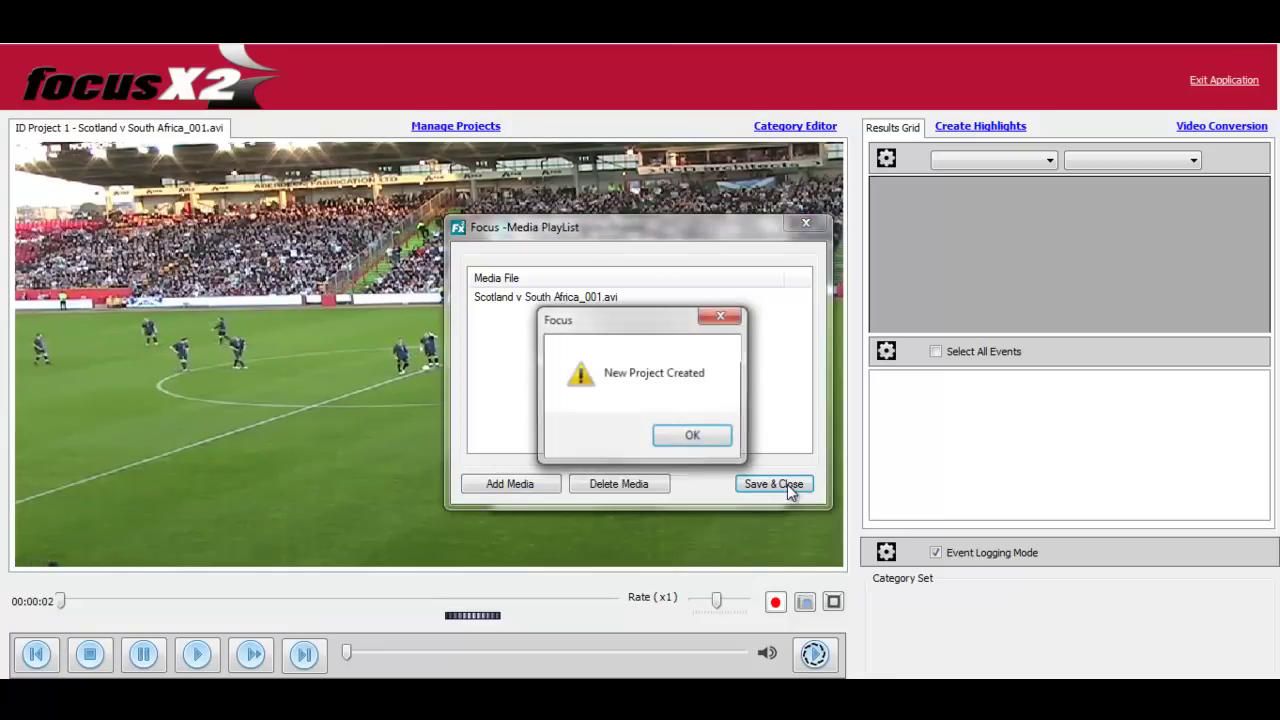
left_click(698, 438)
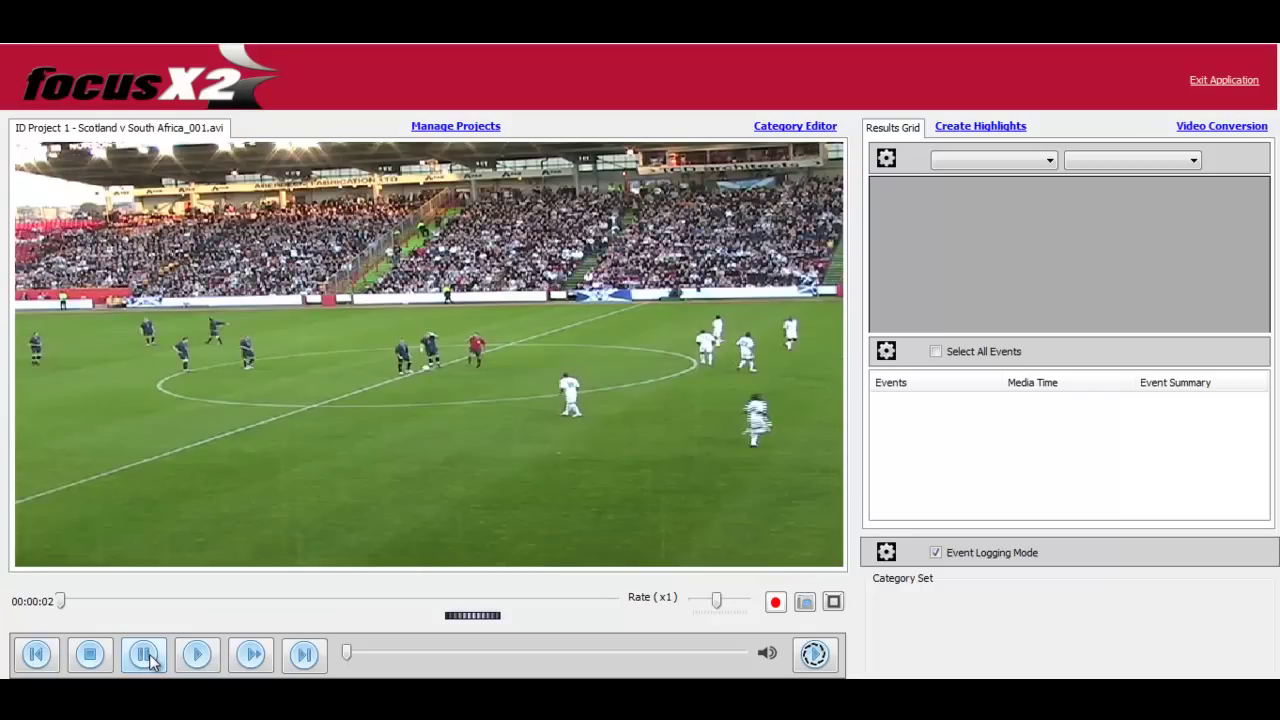
left_click(145, 655)
- In the Category Editor, load the ID Test 1 set from the library and save it to the project
left_click(801, 130)
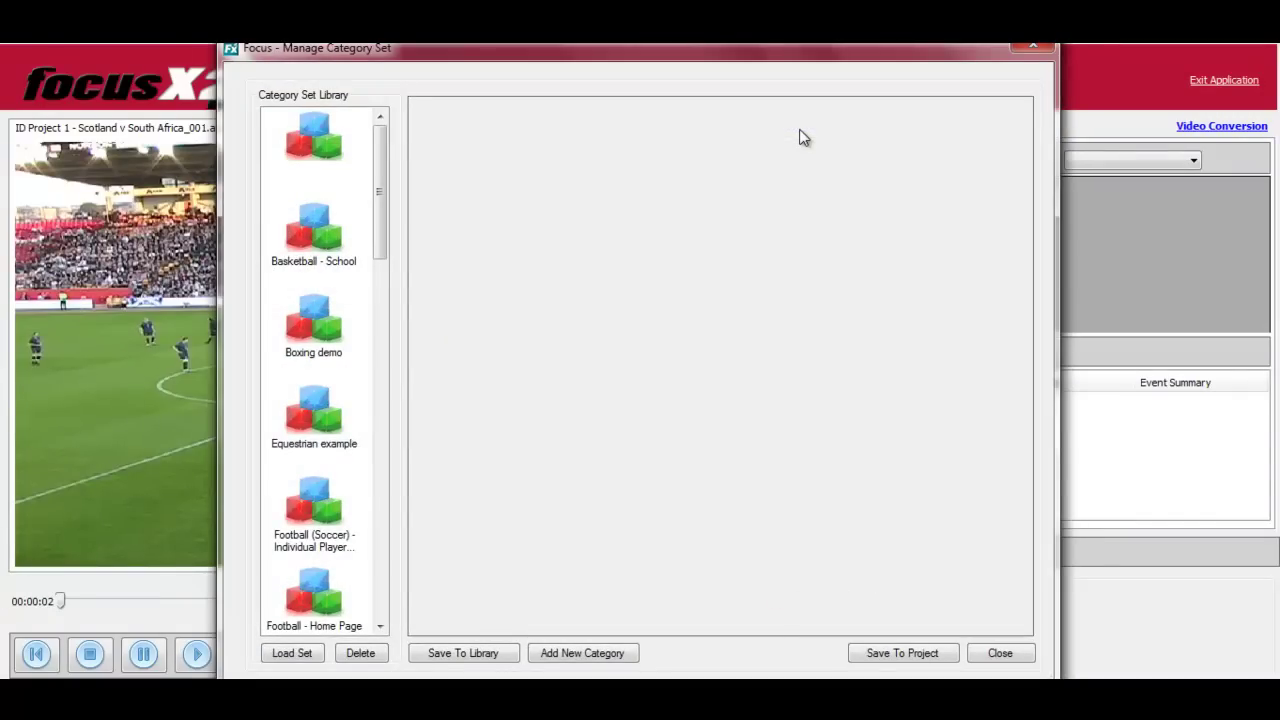
left_click_drag(383, 191, 392, 430)
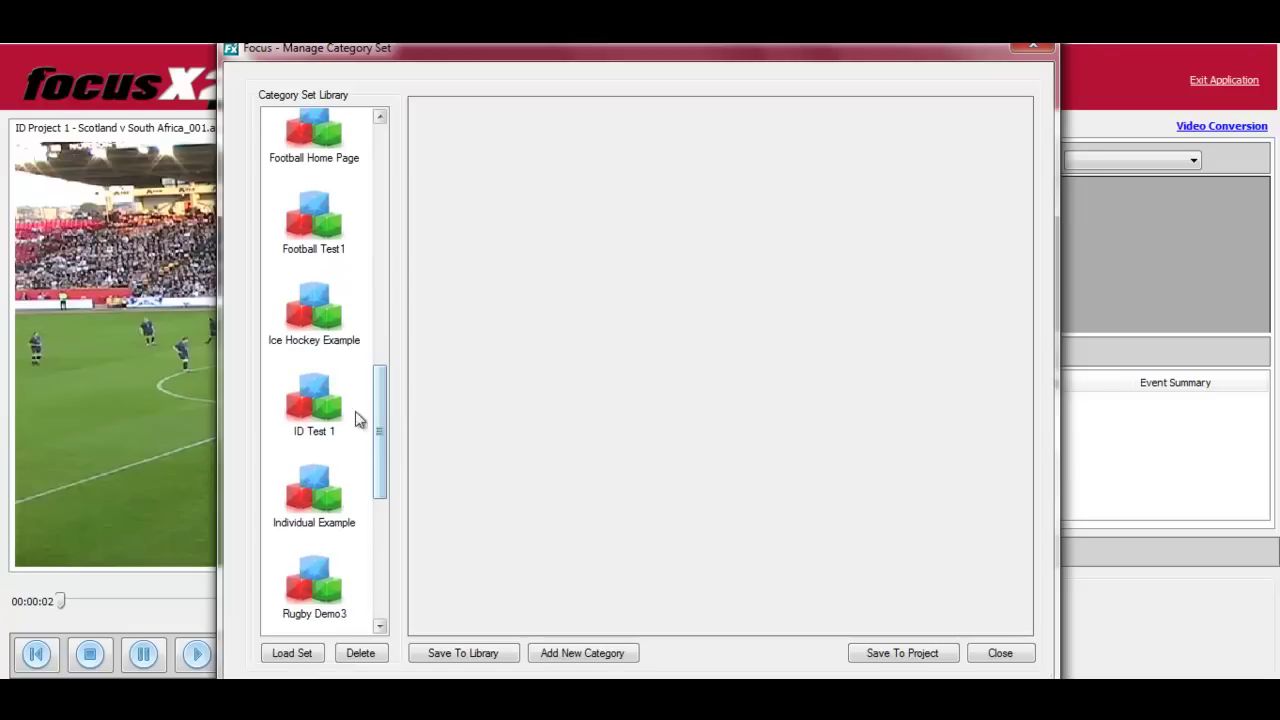
left_click(328, 408)
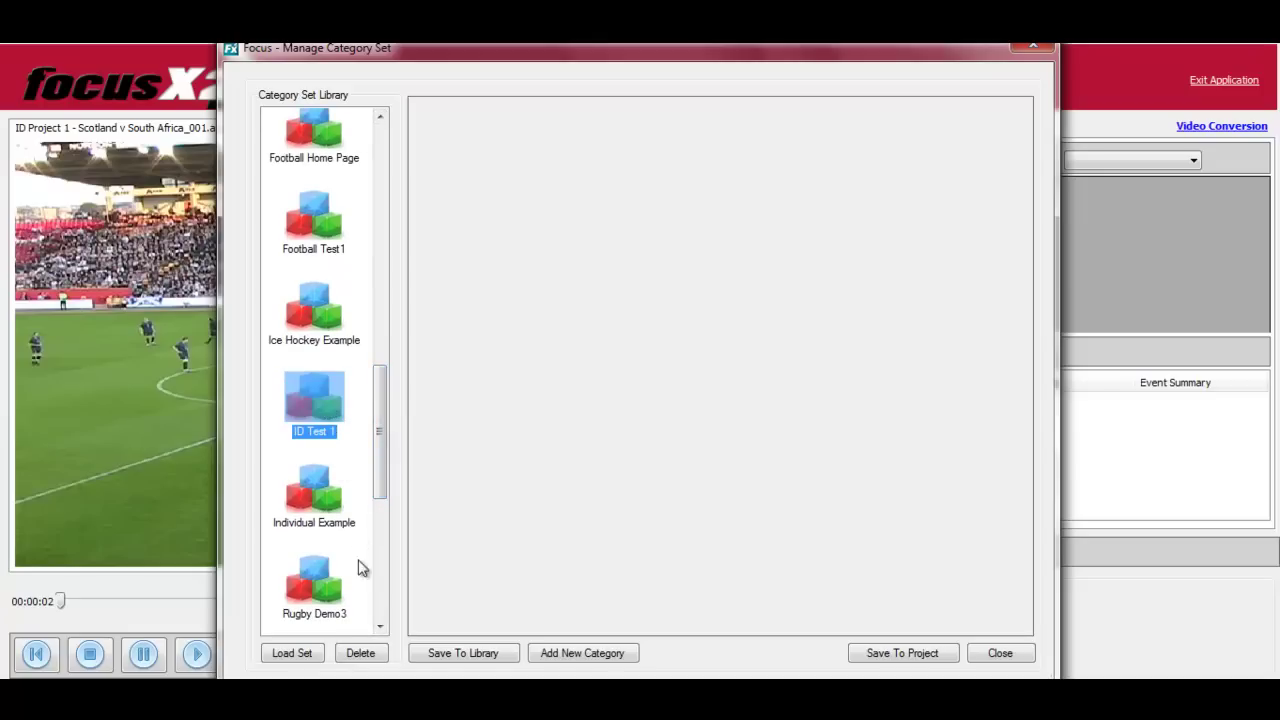
left_click(304, 654)
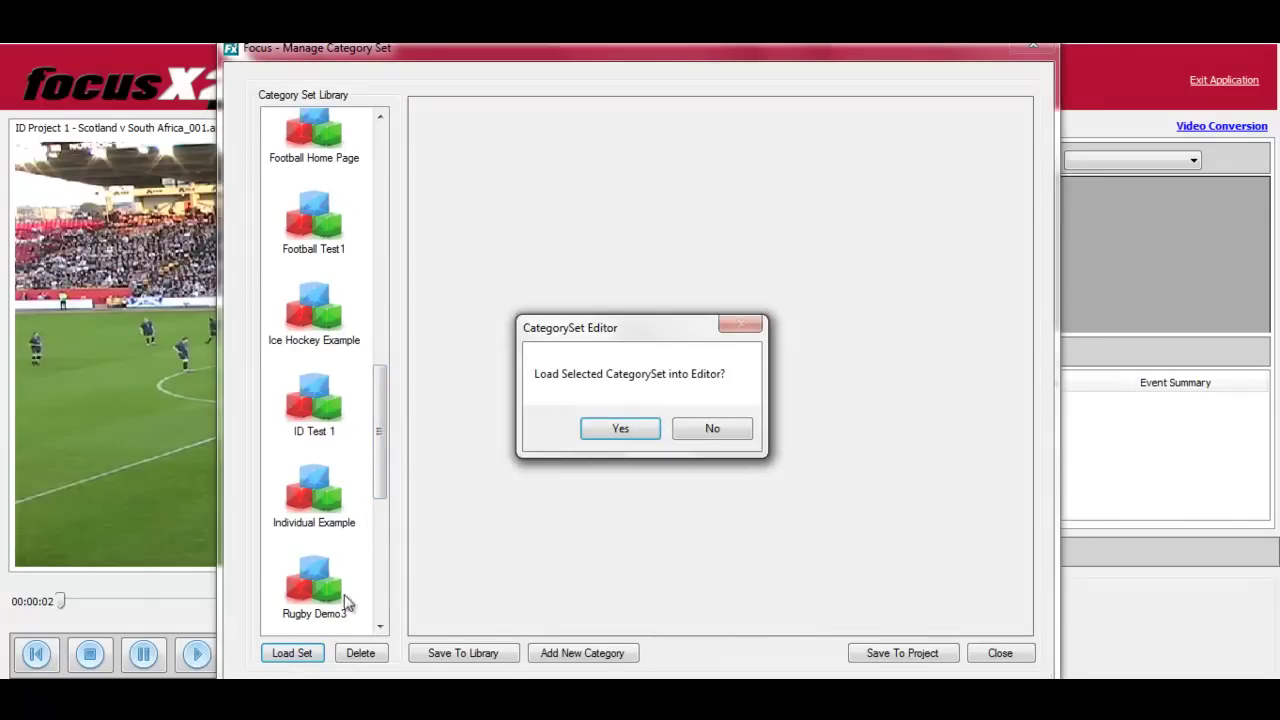
left_click(620, 430)
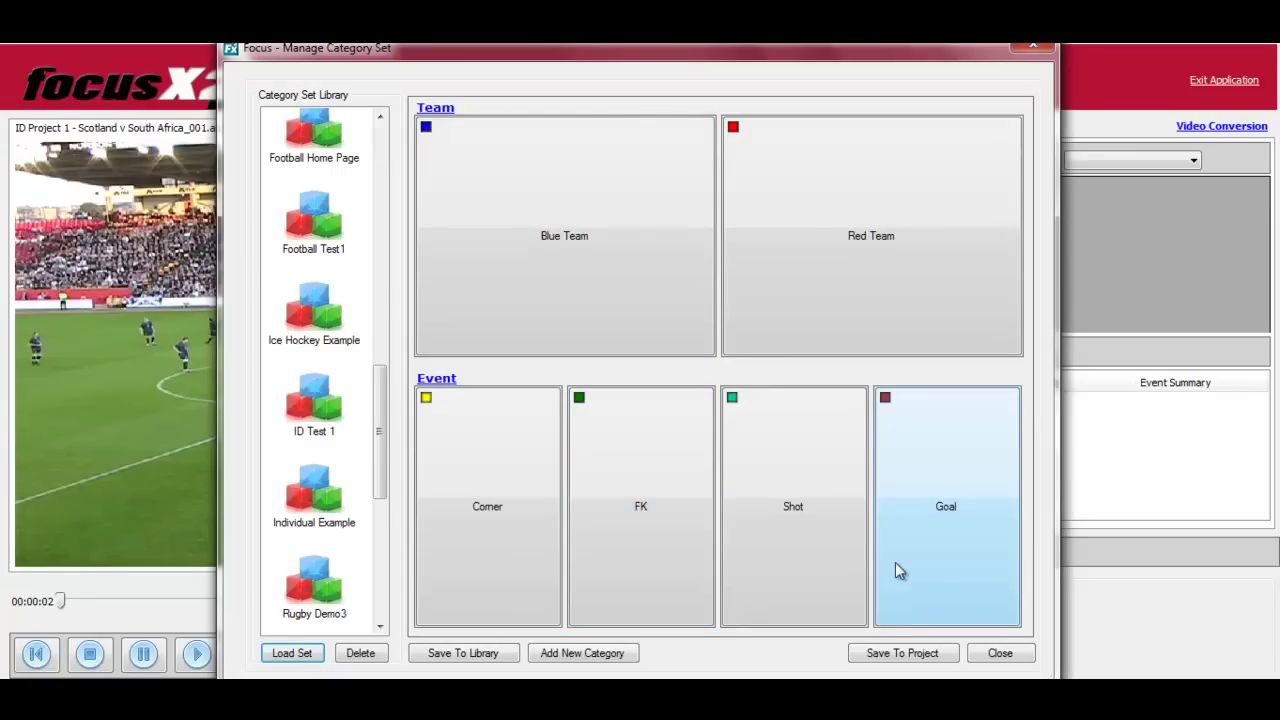
left_click(910, 653)
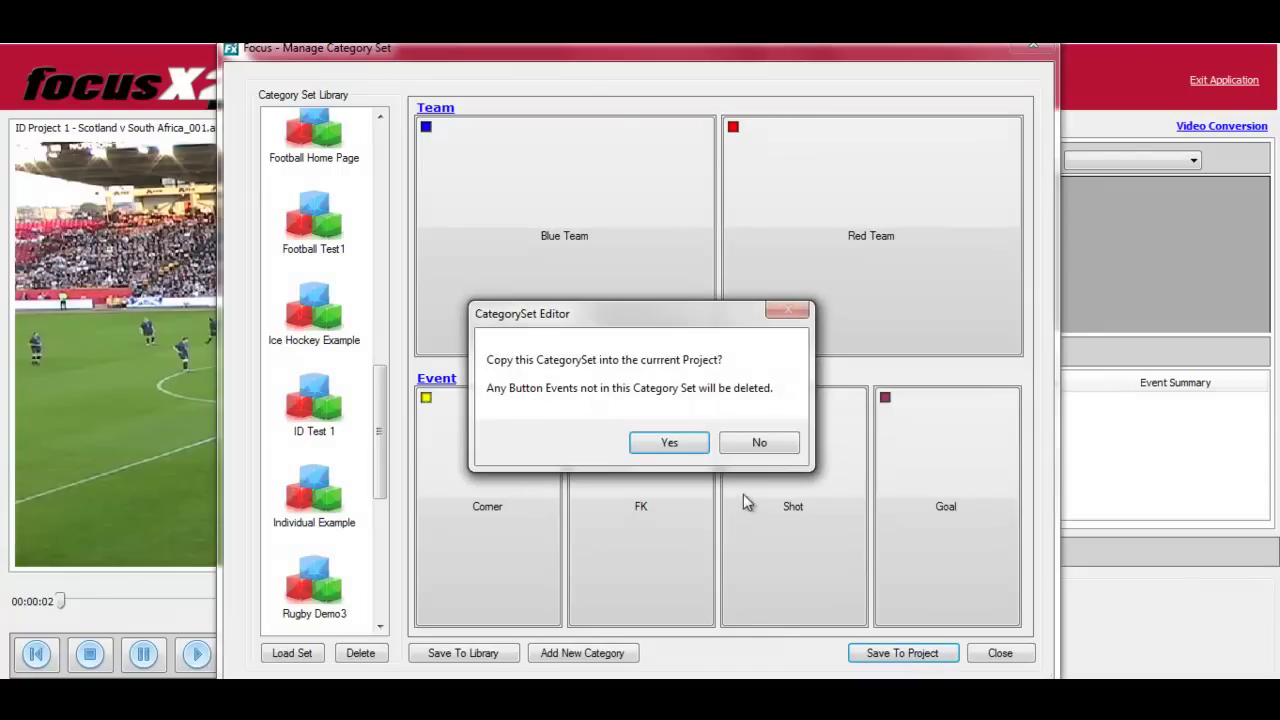
left_click(671, 445)
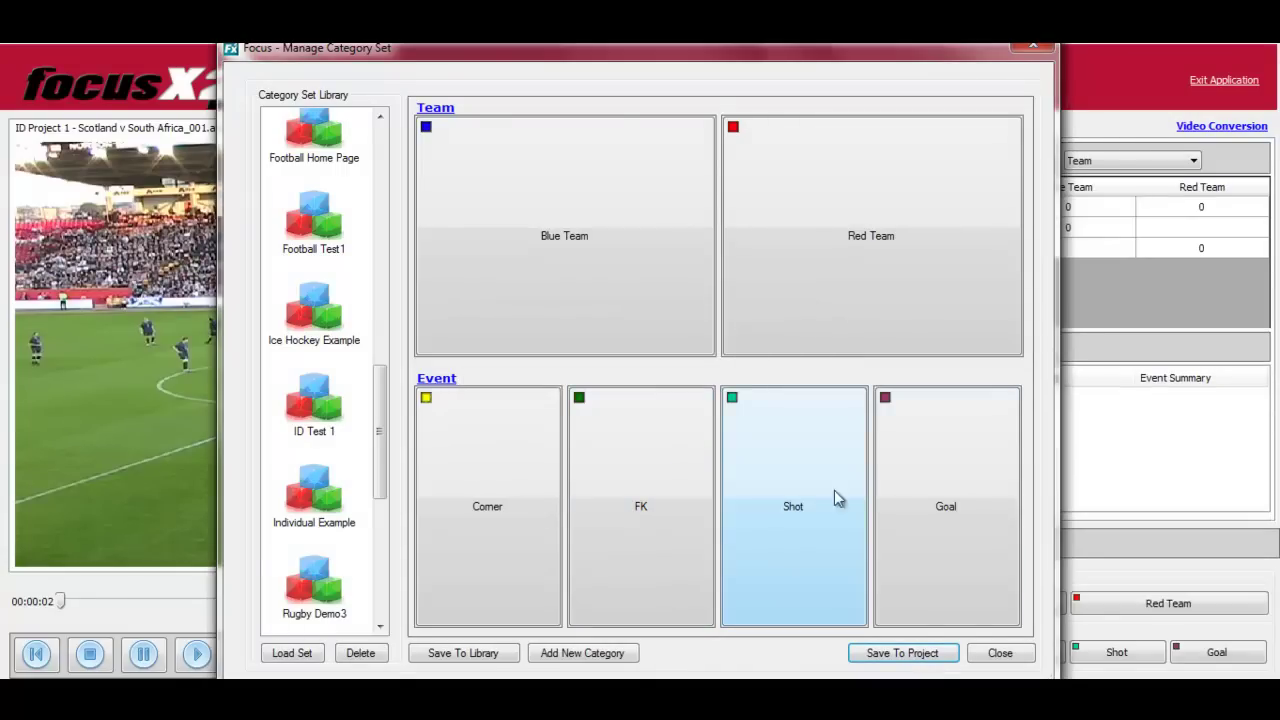
- Close the Manage Category Set window and resume playback of the football video in ID Project 1
left_click(1005, 659)
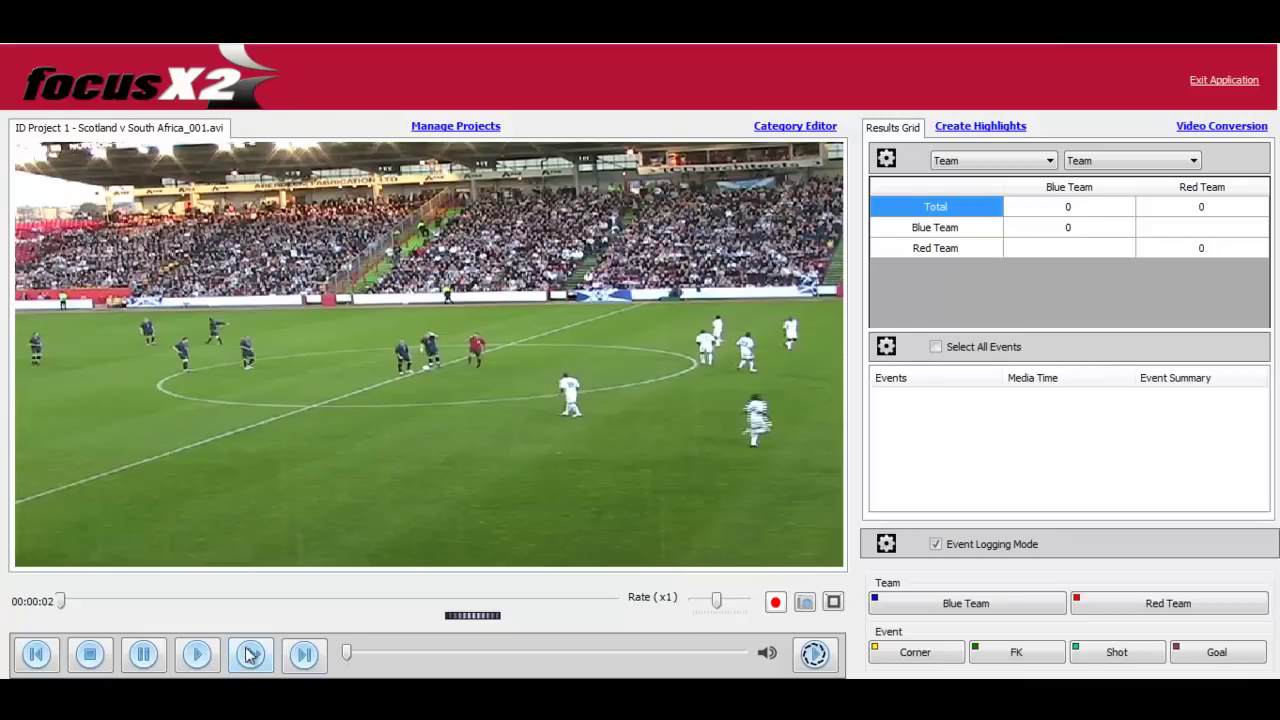
left_click(197, 655)
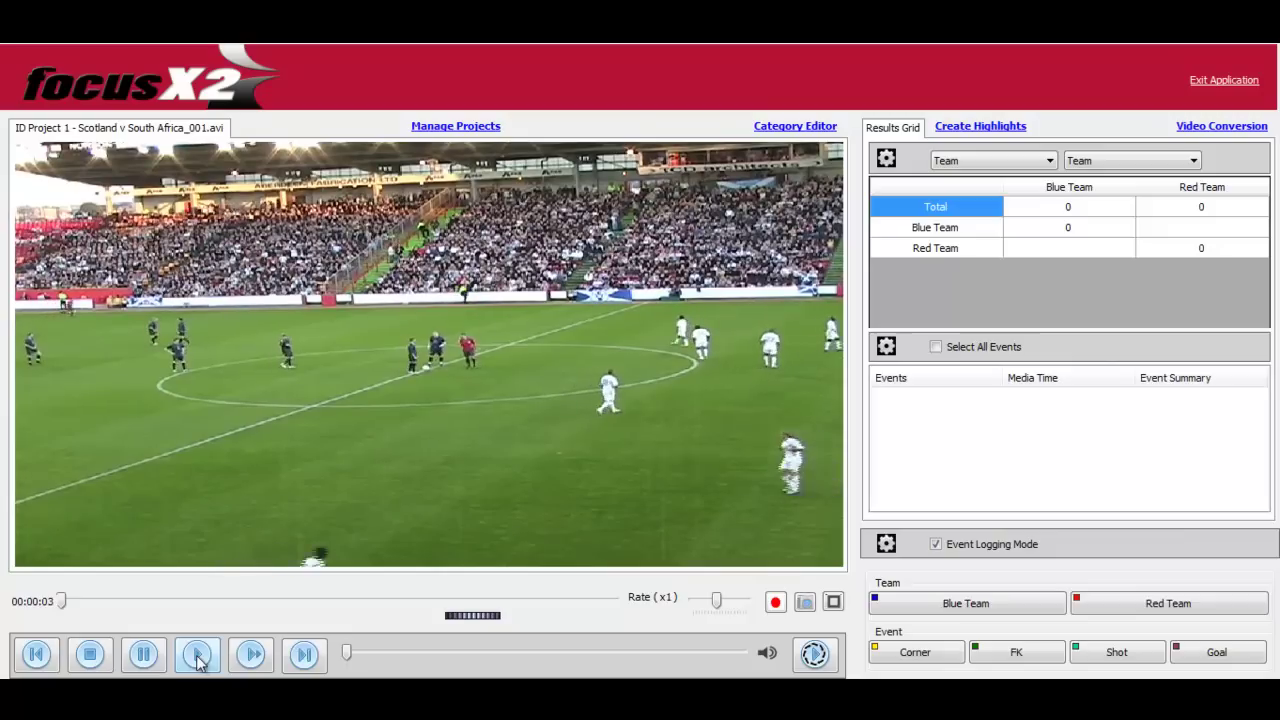